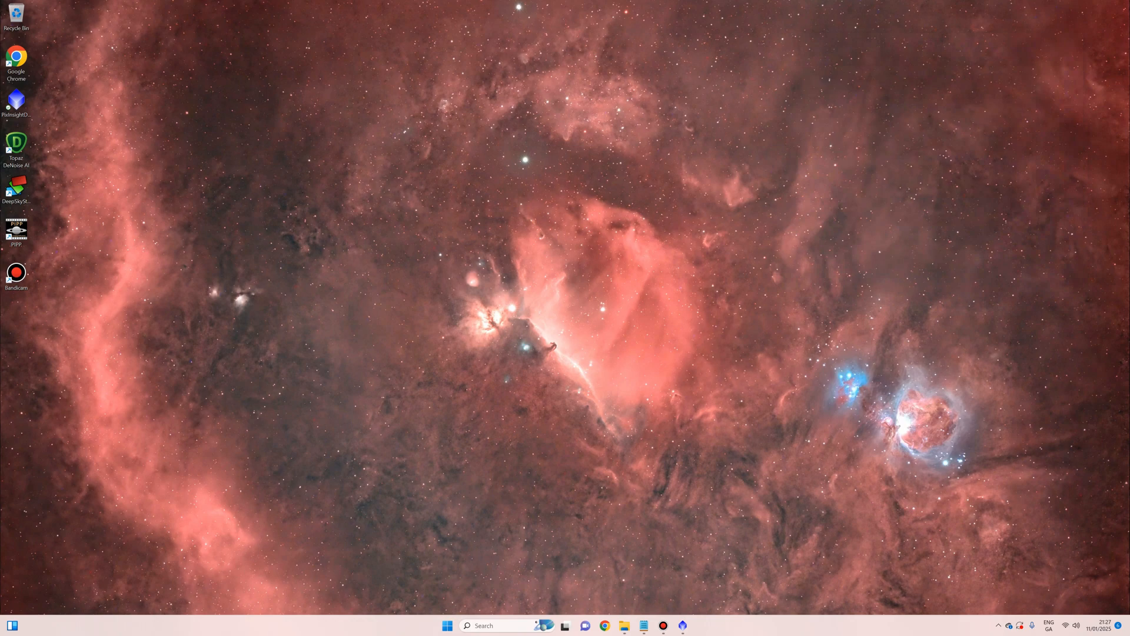
click(643, 625)
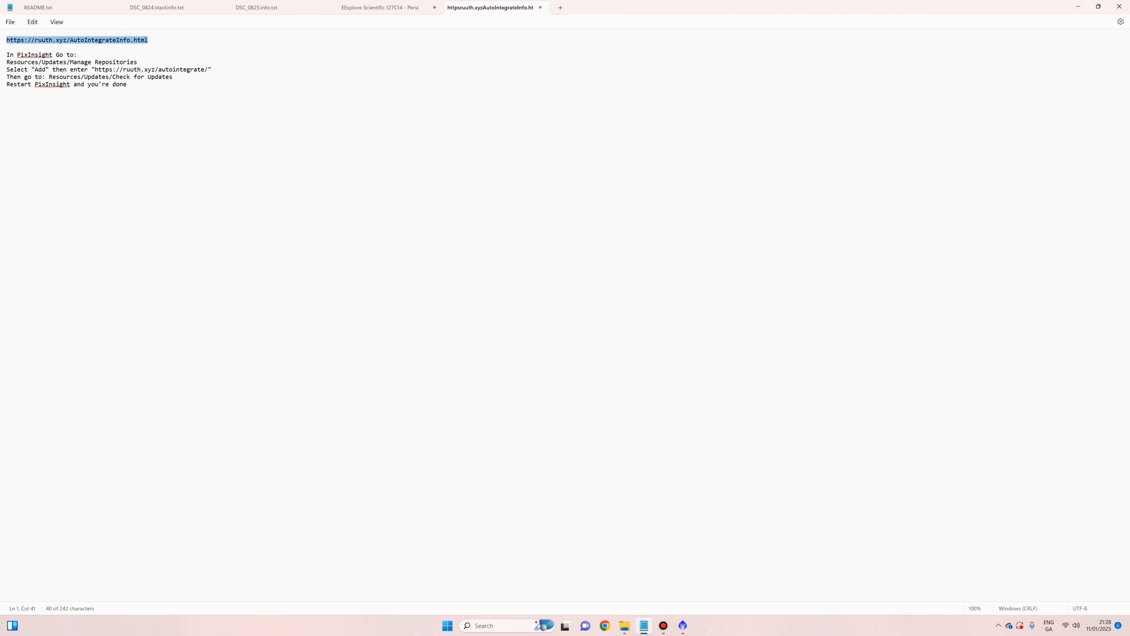
drag(95, 69, 208, 70)
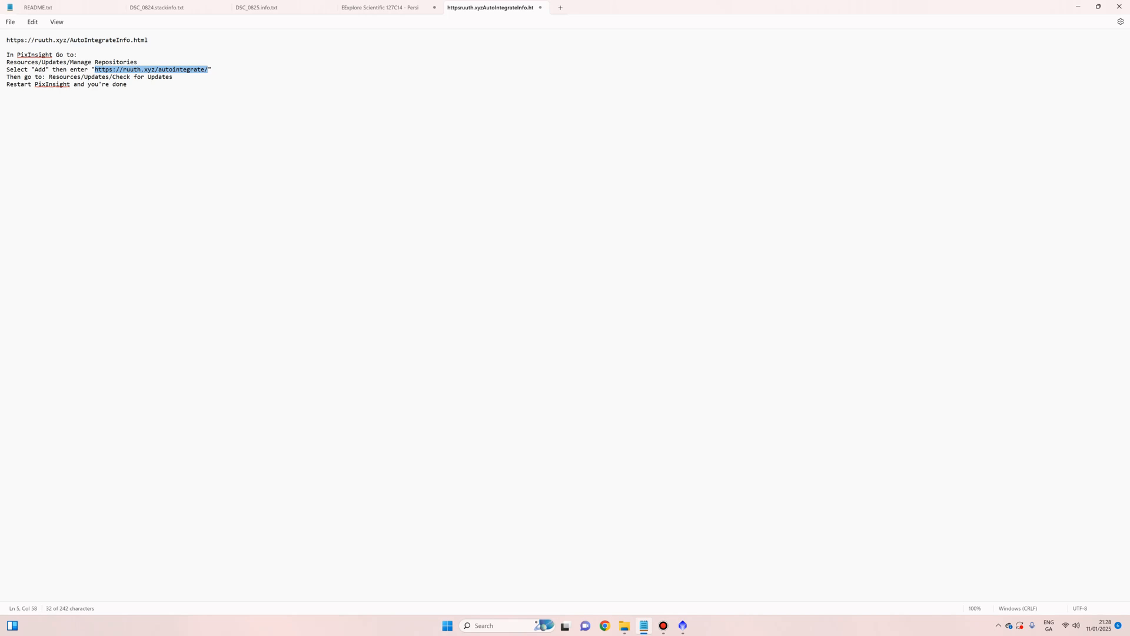
click(683, 625)
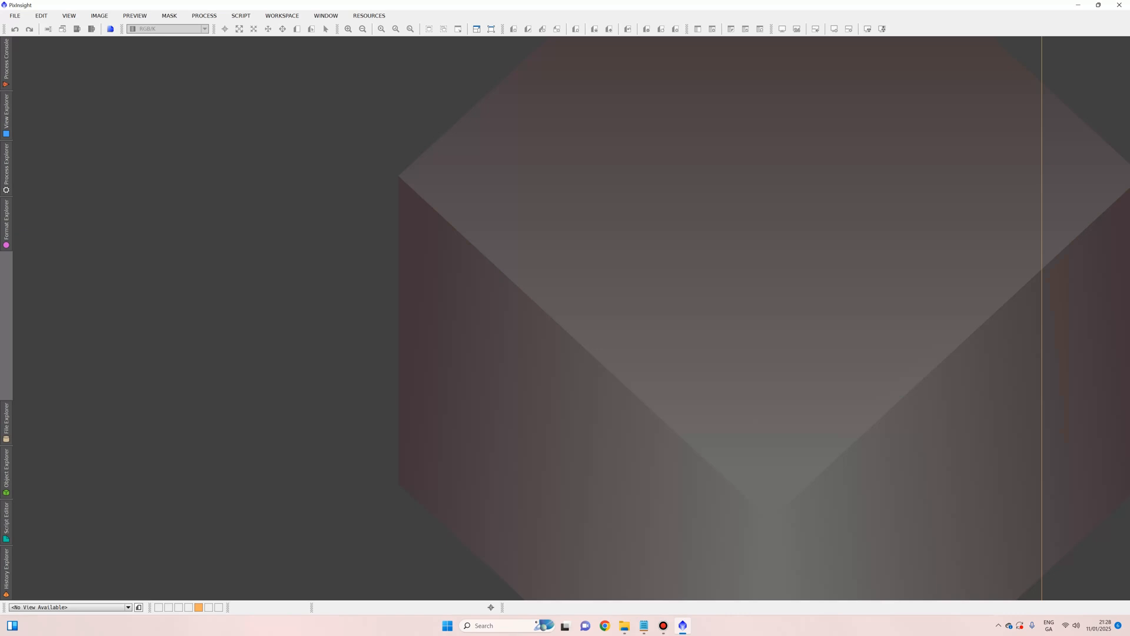
click(369, 15)
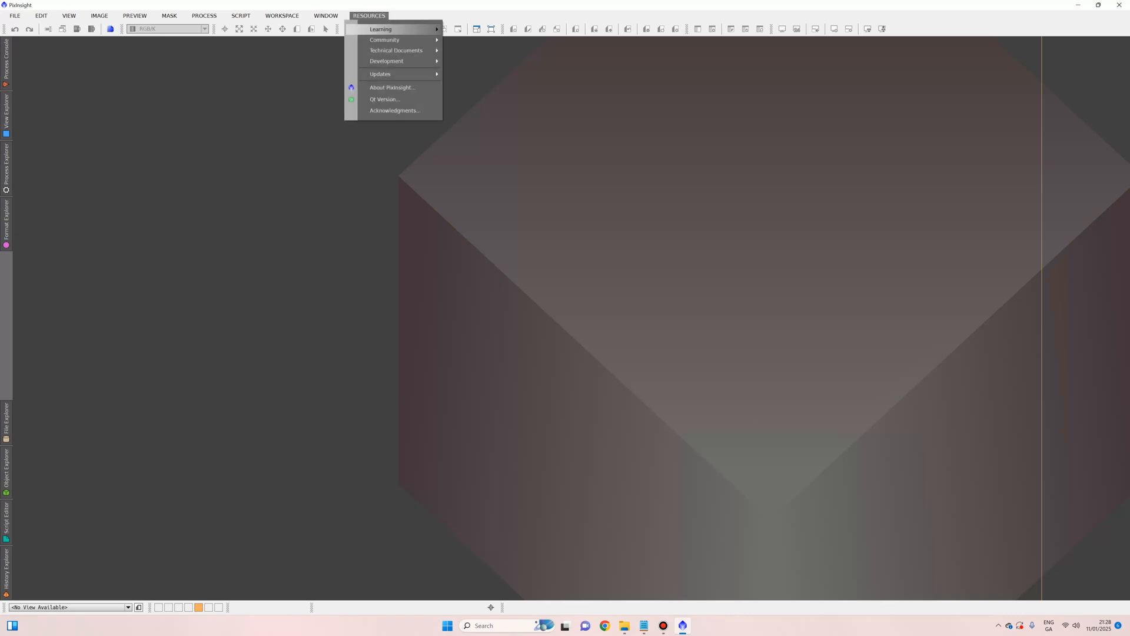
mouse_move(406, 74)
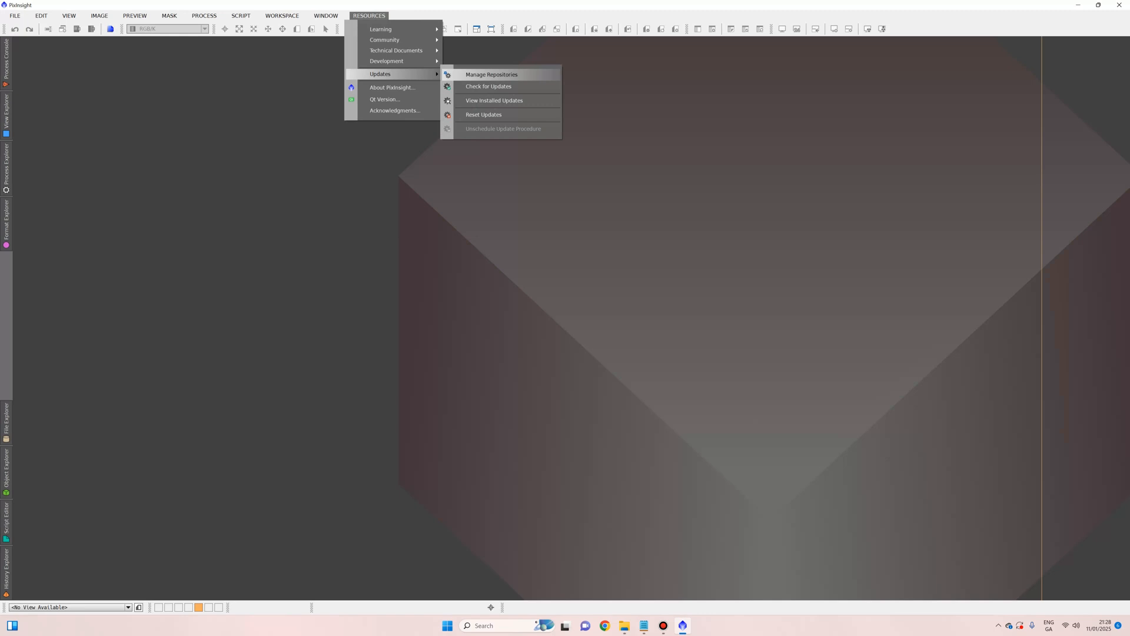
click(492, 74)
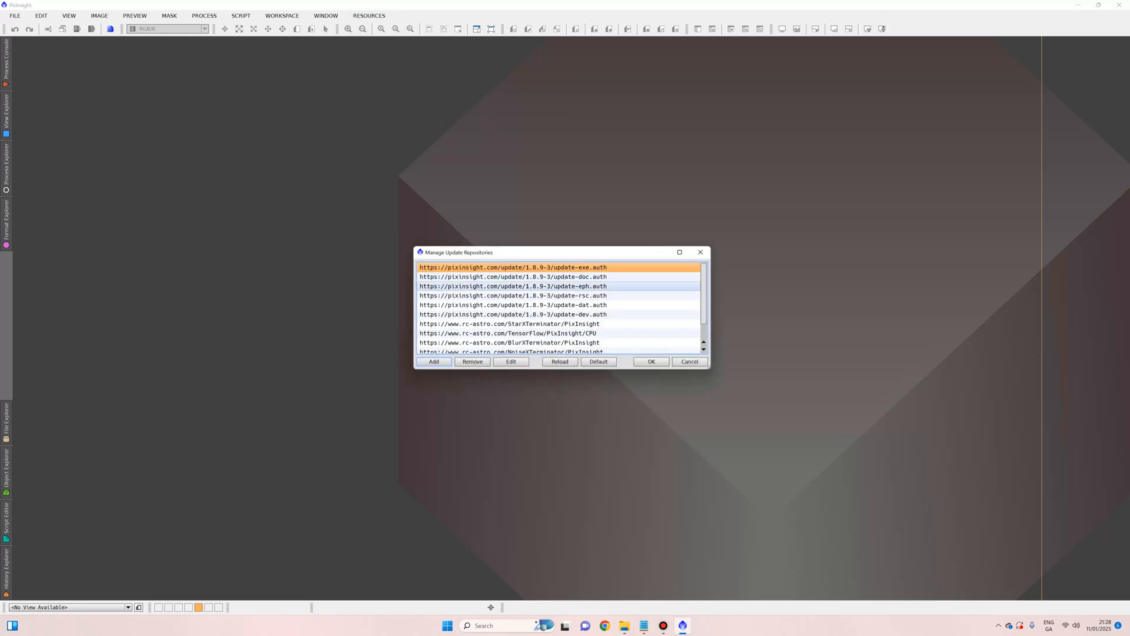
scroll(559, 296, down, 1)
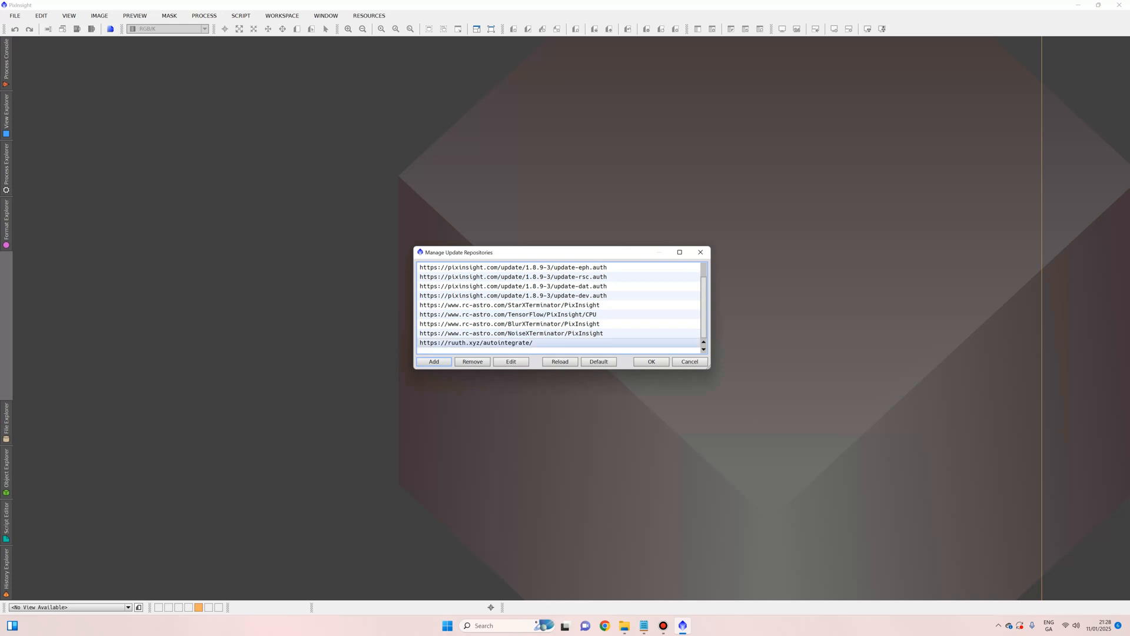
click(559, 343)
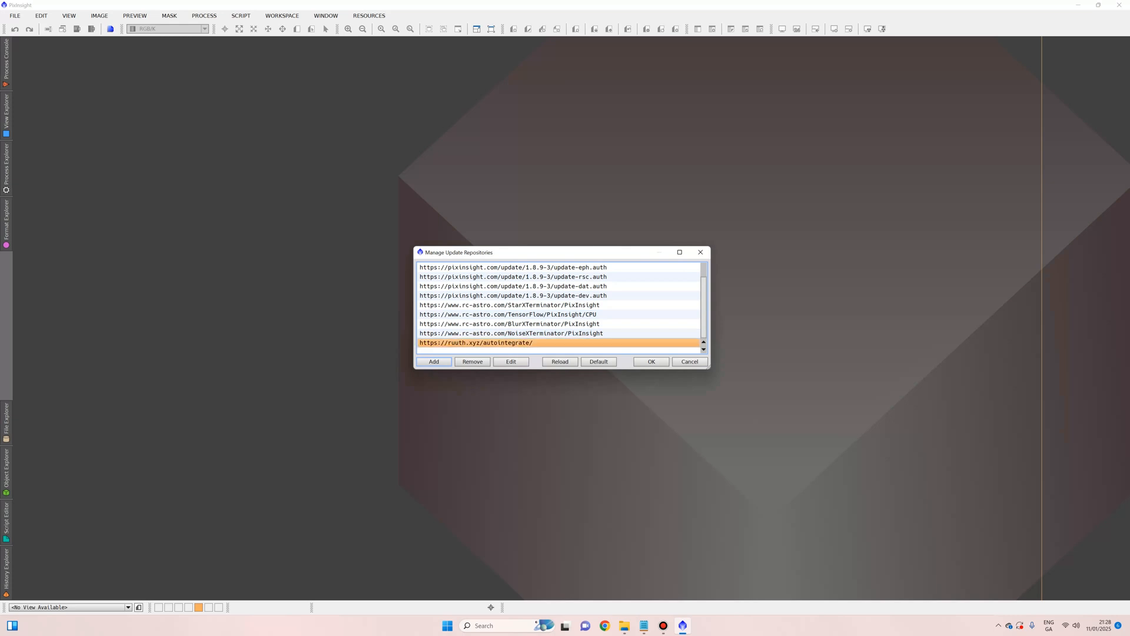
click(434, 362)
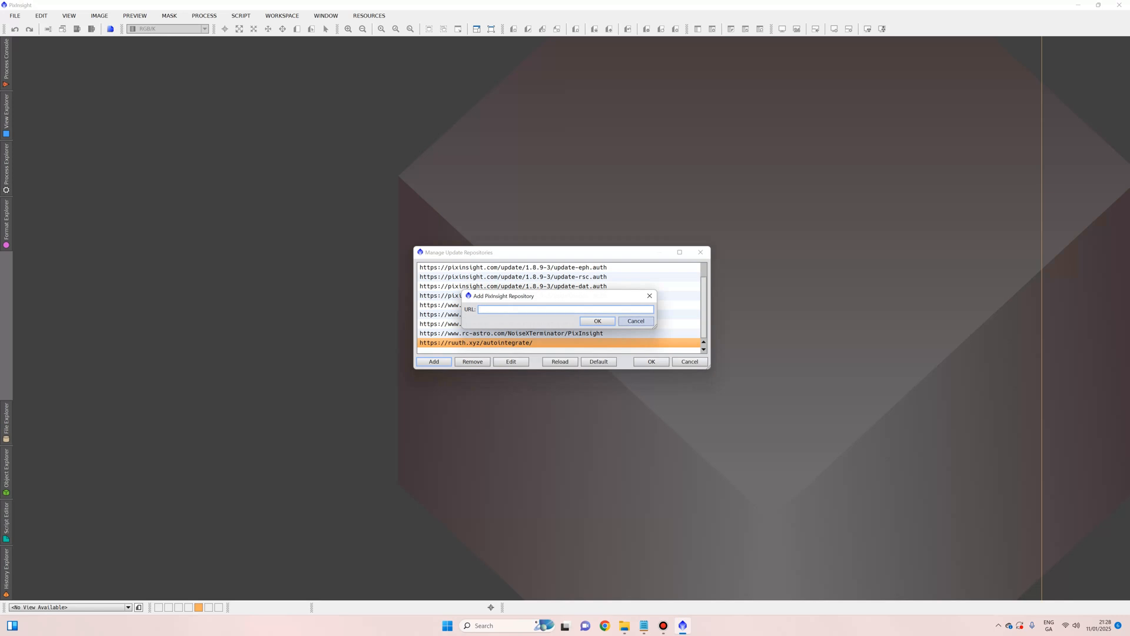
click(636, 321)
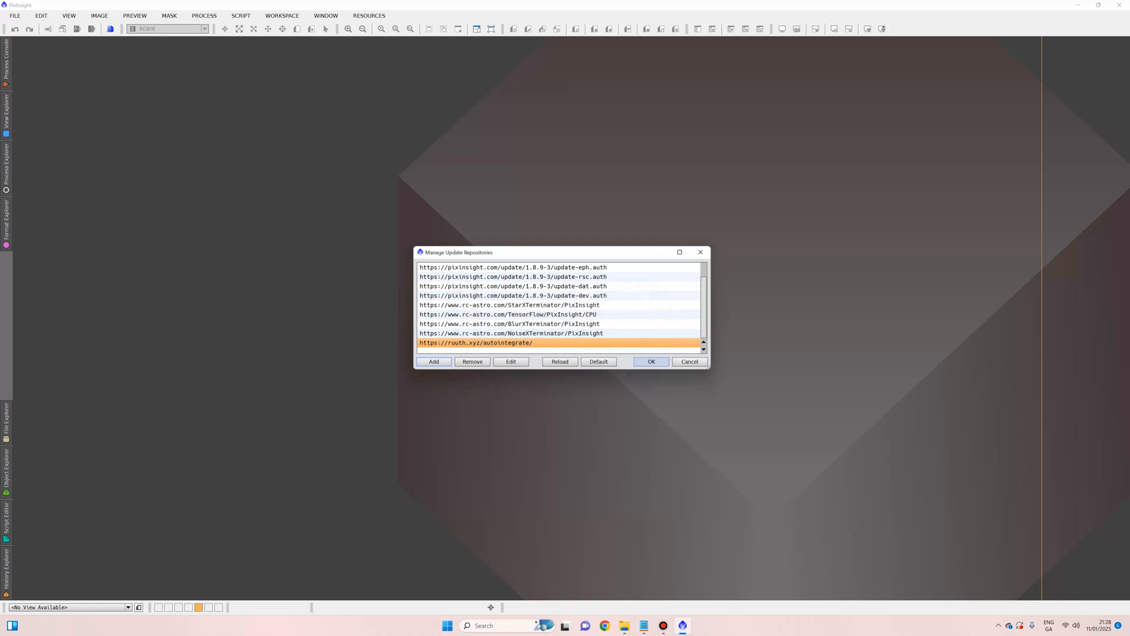
click(689, 362)
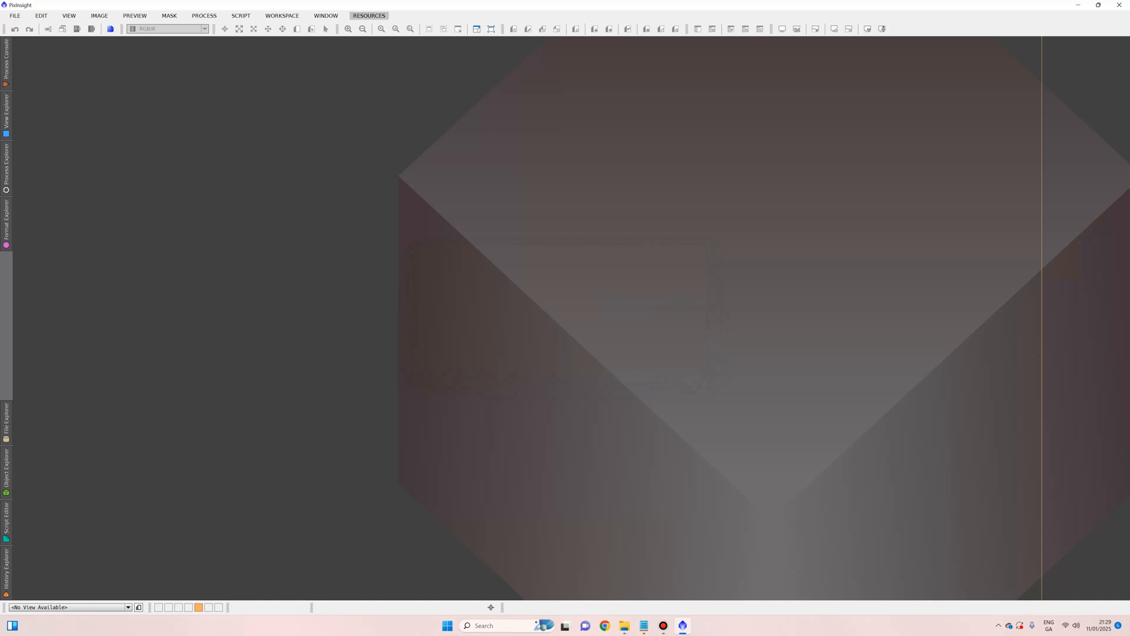
click(370, 15)
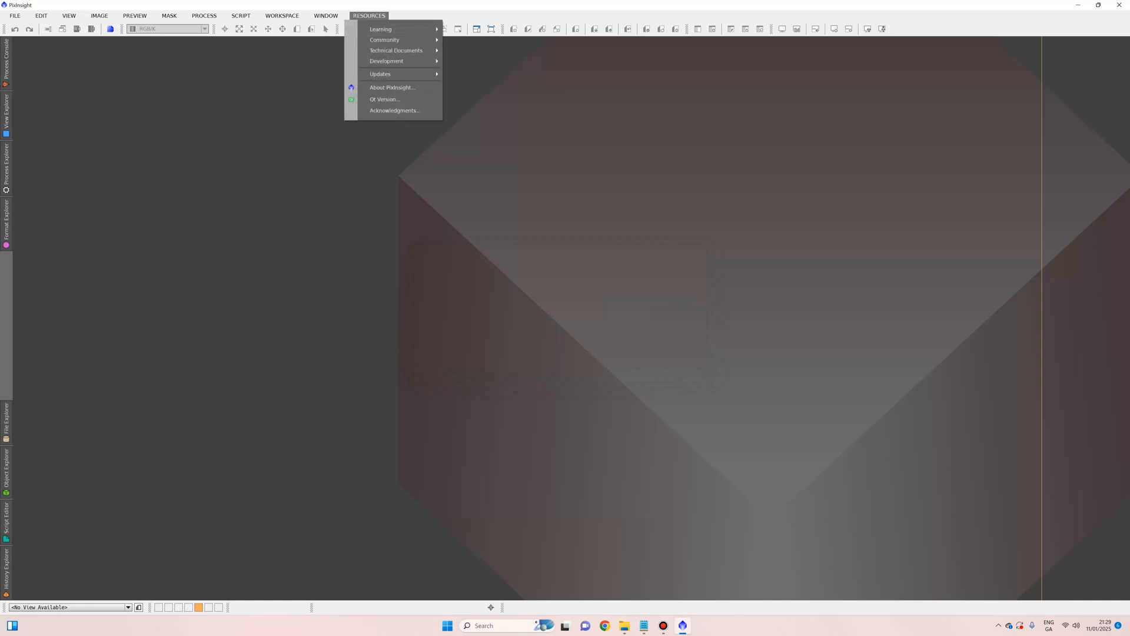
mouse_move(388, 74)
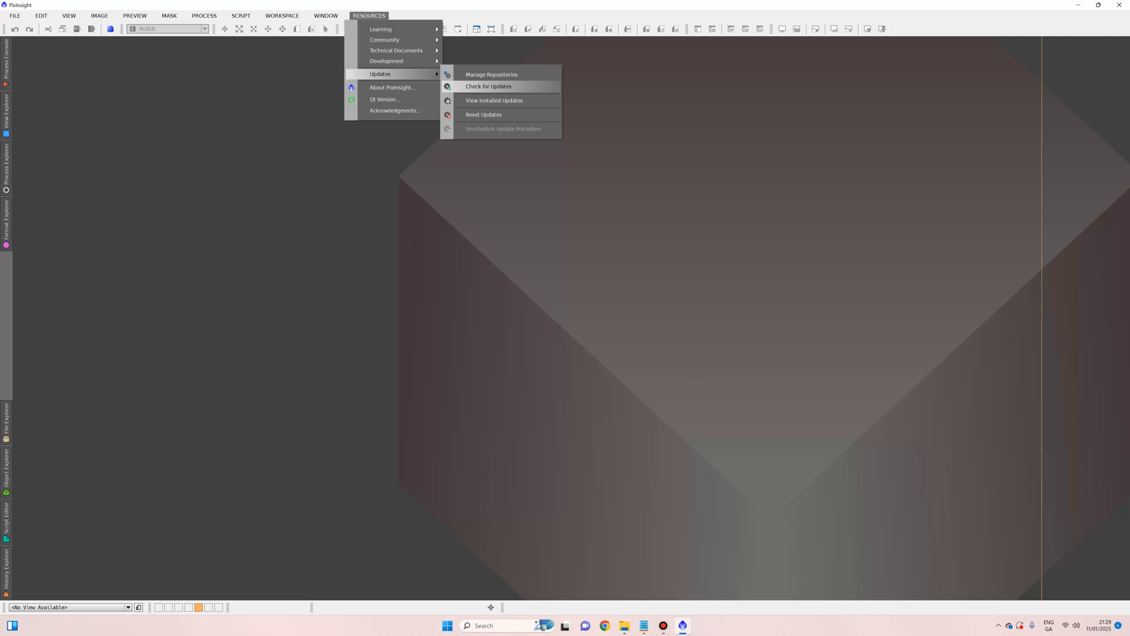
key(Escape)
key(Escape)
key(Escape)
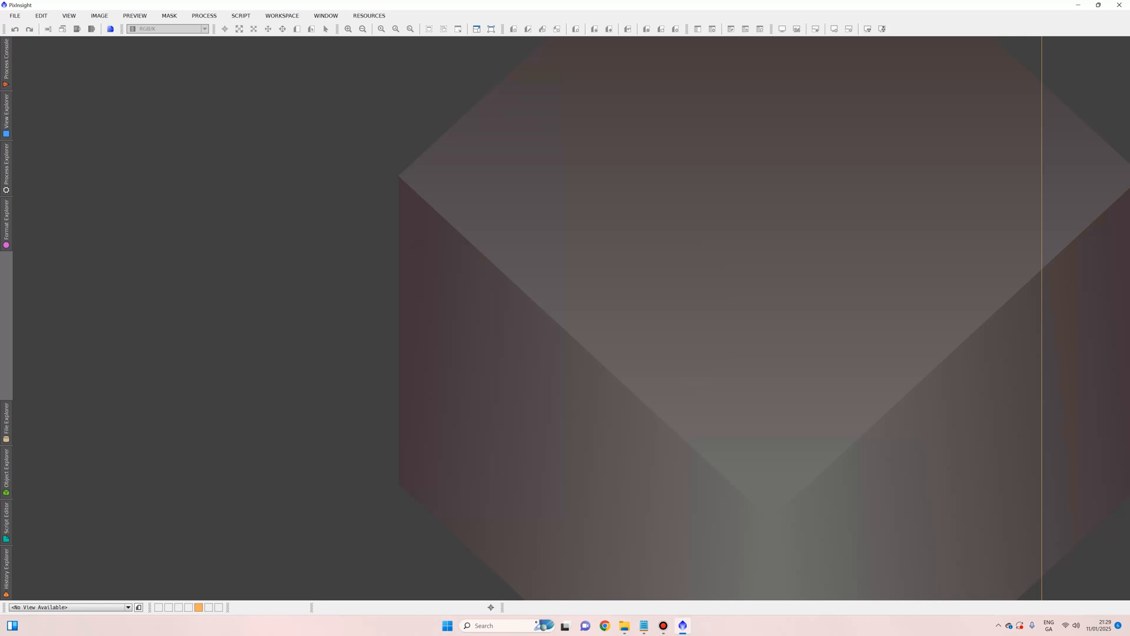
Step: Launch the Batch Processing AutoIntegrate script and begin adding light frames with +Lights
click(241, 15)
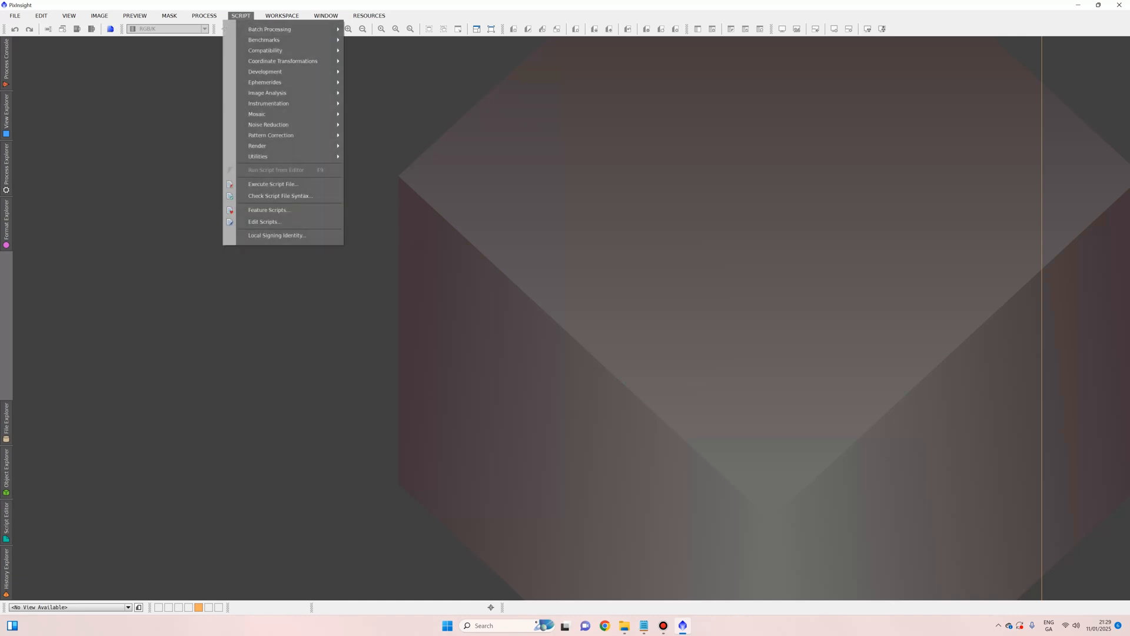
mouse_move(270, 29)
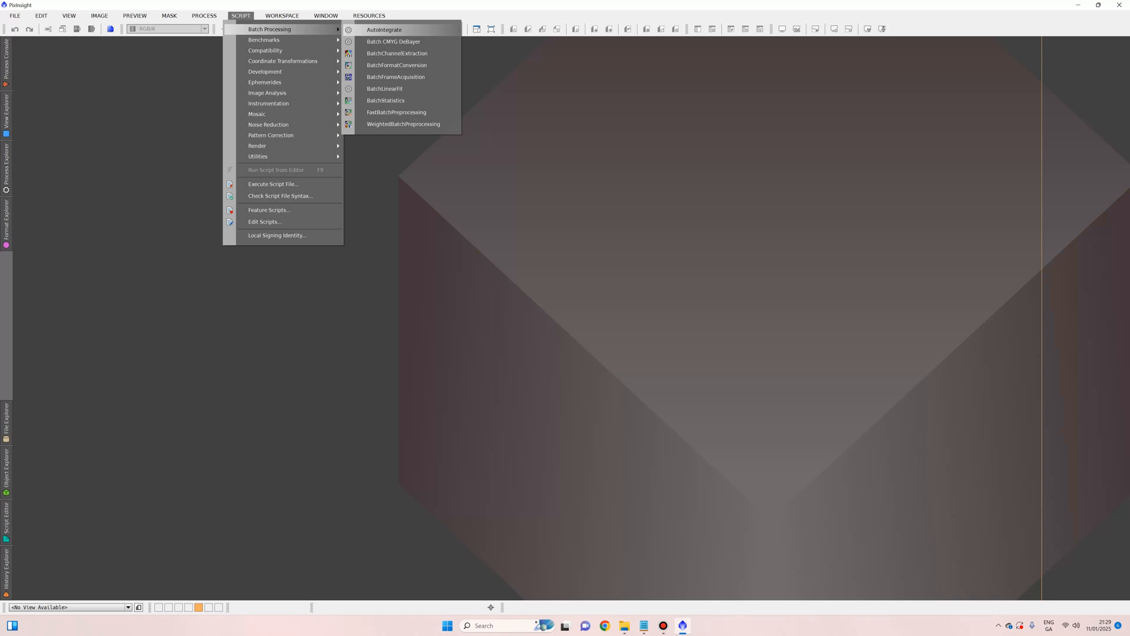
click(384, 30)
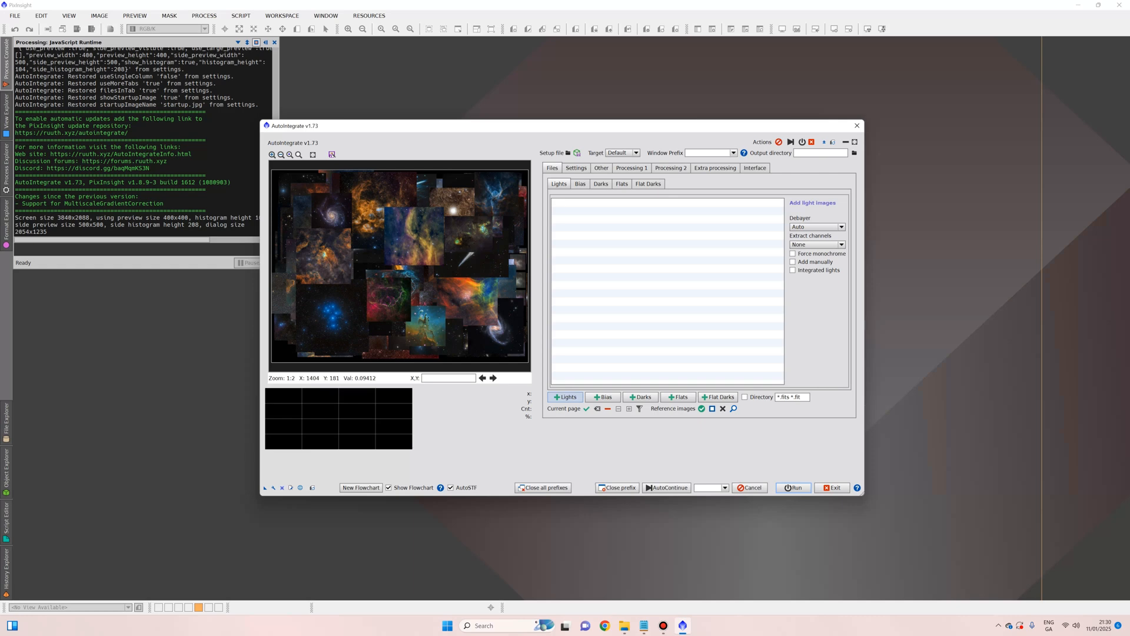
click(565, 397)
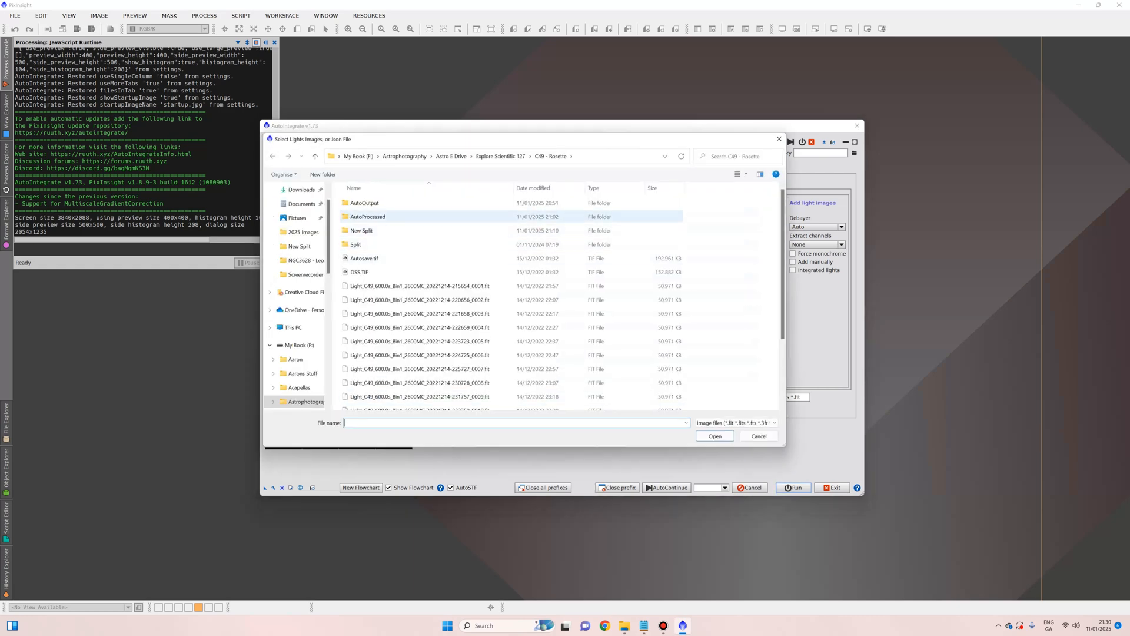
Step: Select all 16 Light_C49 FIT frames in the C49 - Rosette folder and load them as lights
click(612, 156)
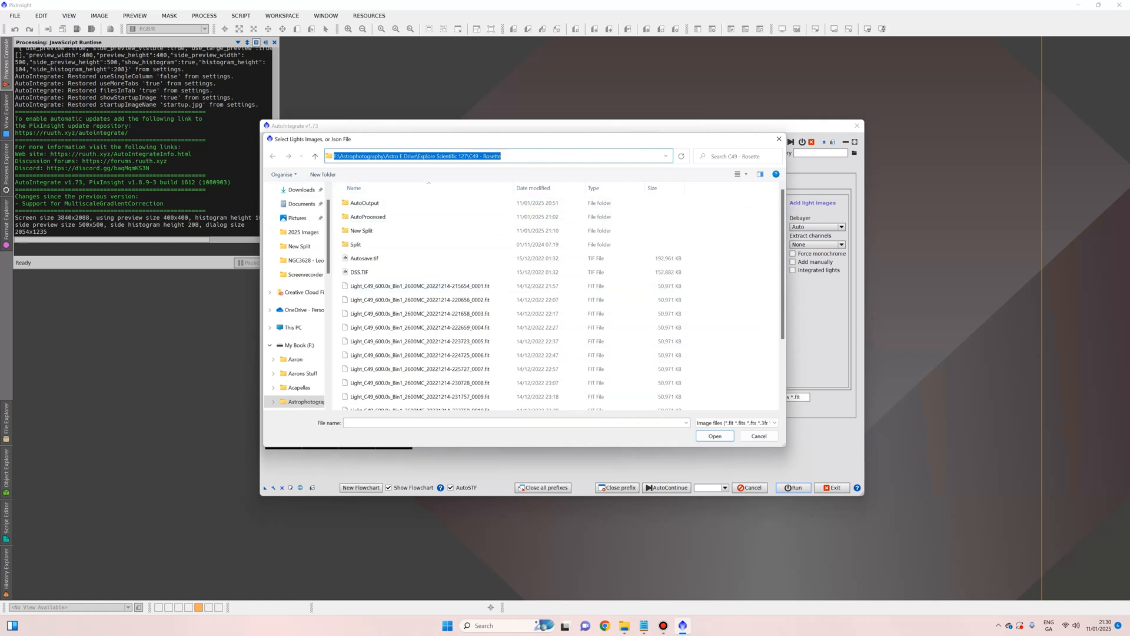
click(447, 285)
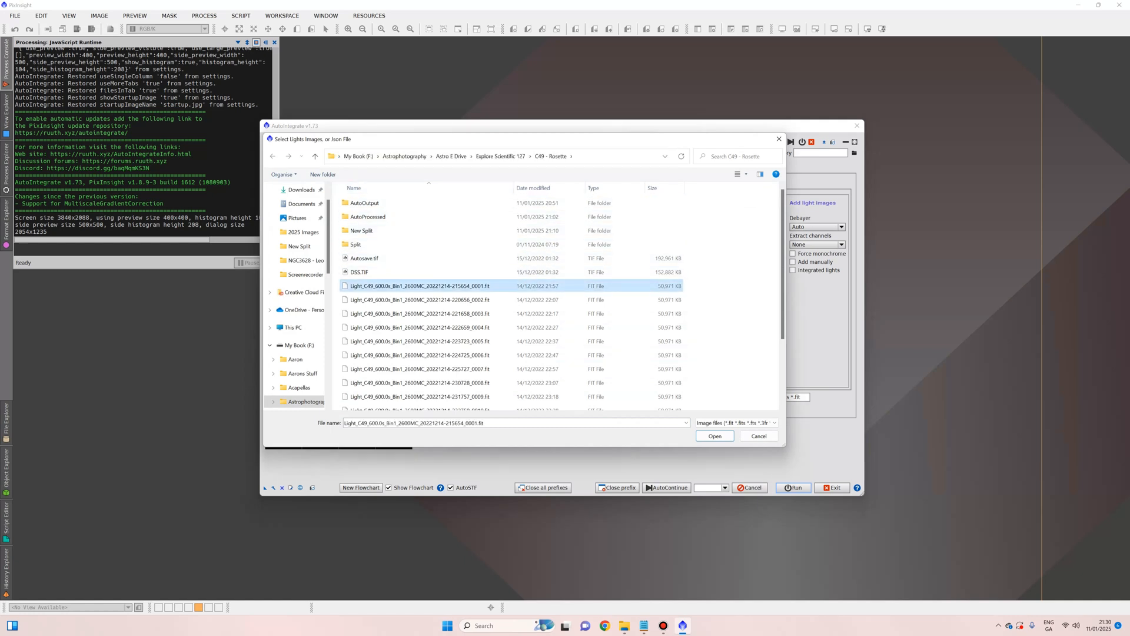
scroll(448, 283, down, 3)
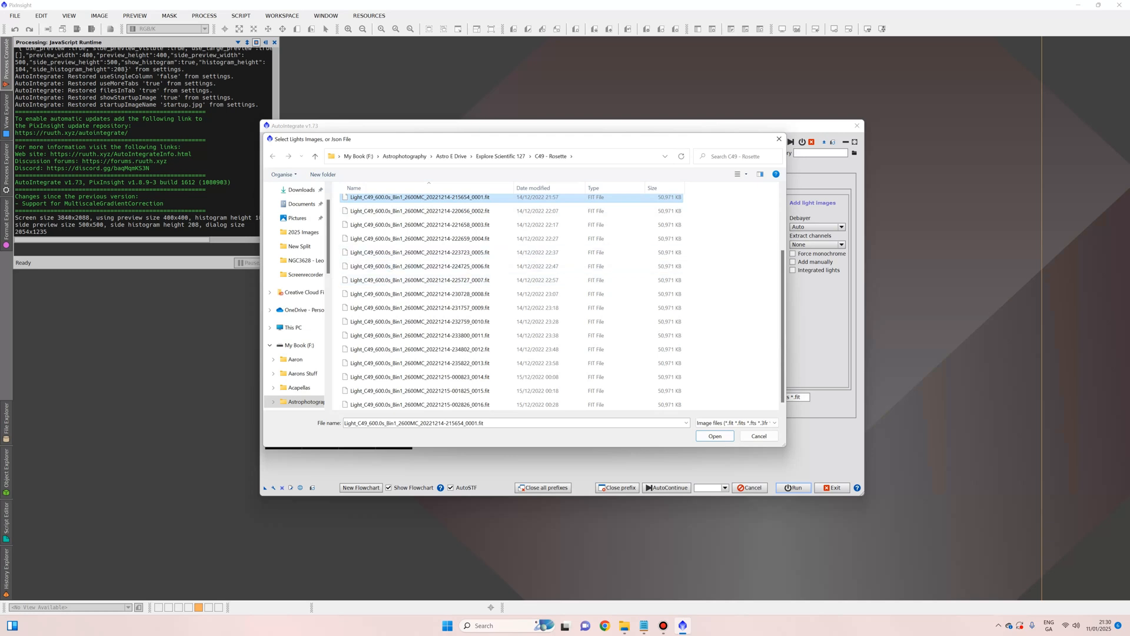
shift+click(447, 404)
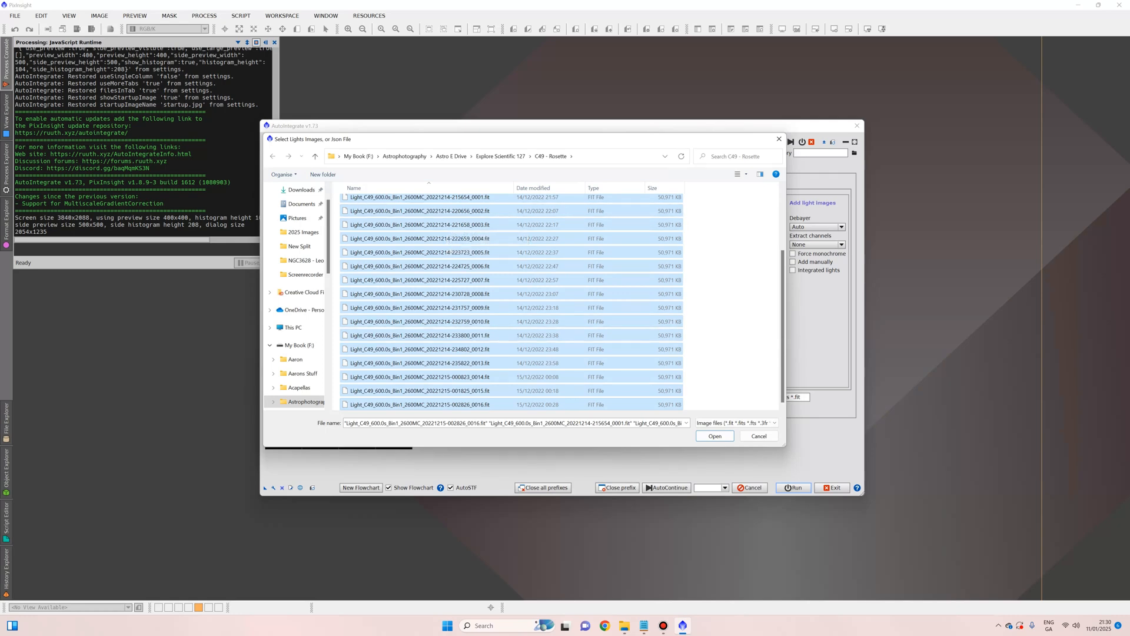
scroll(511, 295, up, 2)
scroll(511, 294, down, 2)
click(715, 435)
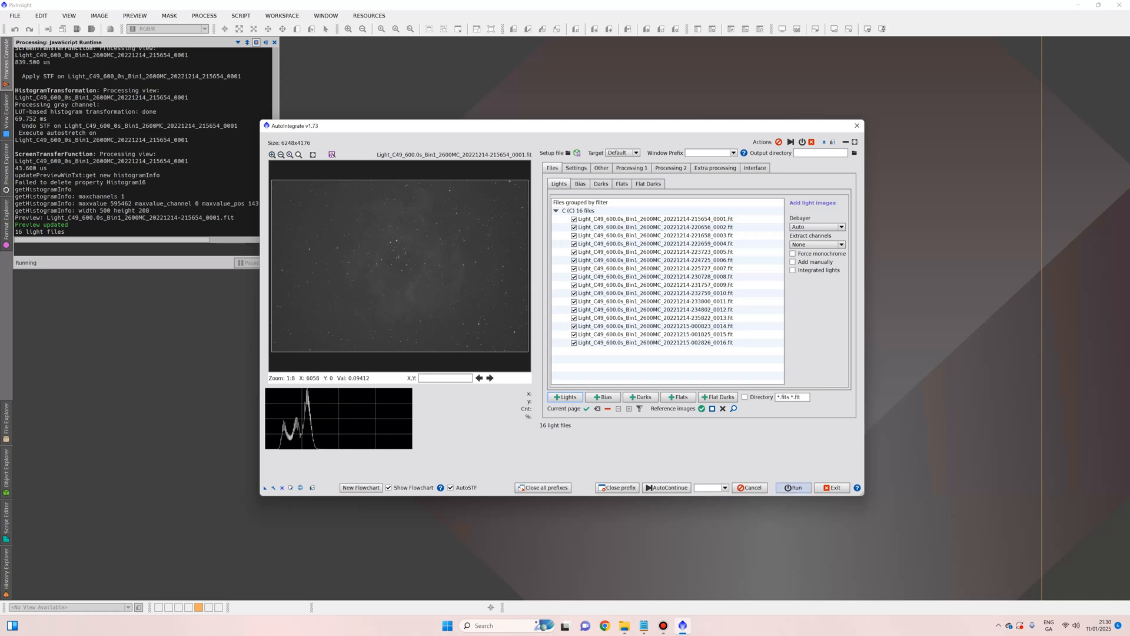
Step: Run AutoIntegrate on the 16 light frames and let it finish (about 528 seconds)
click(793, 488)
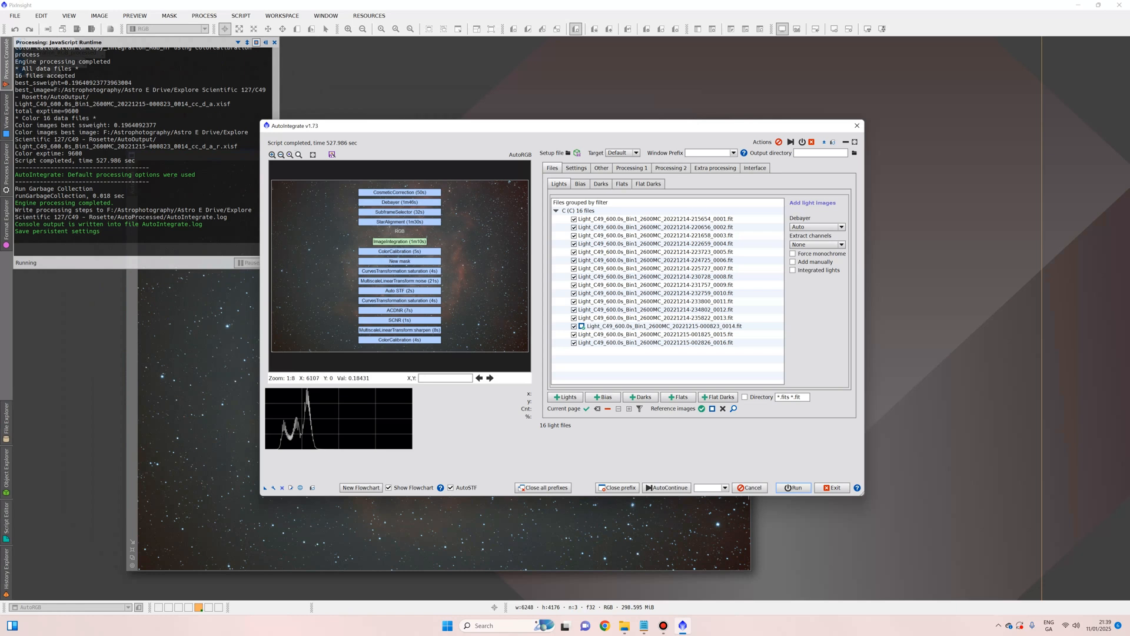
Step: Close the AutoIntegrate window and position the AutoRGB.xisf result image in the workspace
drag(452, 125, 679, 55)
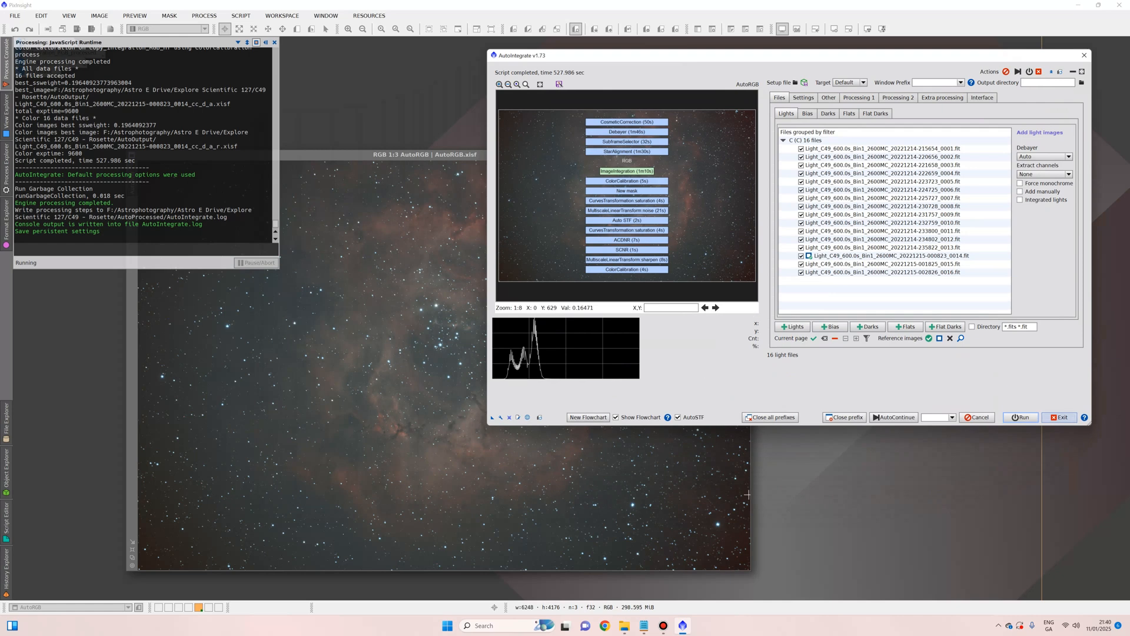
click(1059, 416)
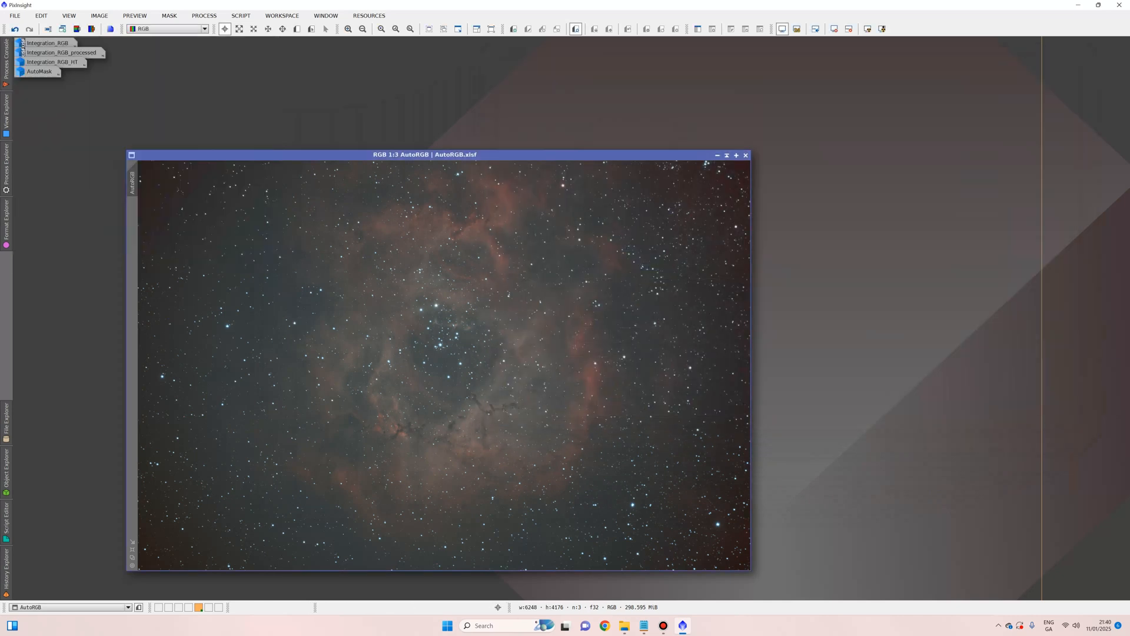
drag(568, 155, 683, 65)
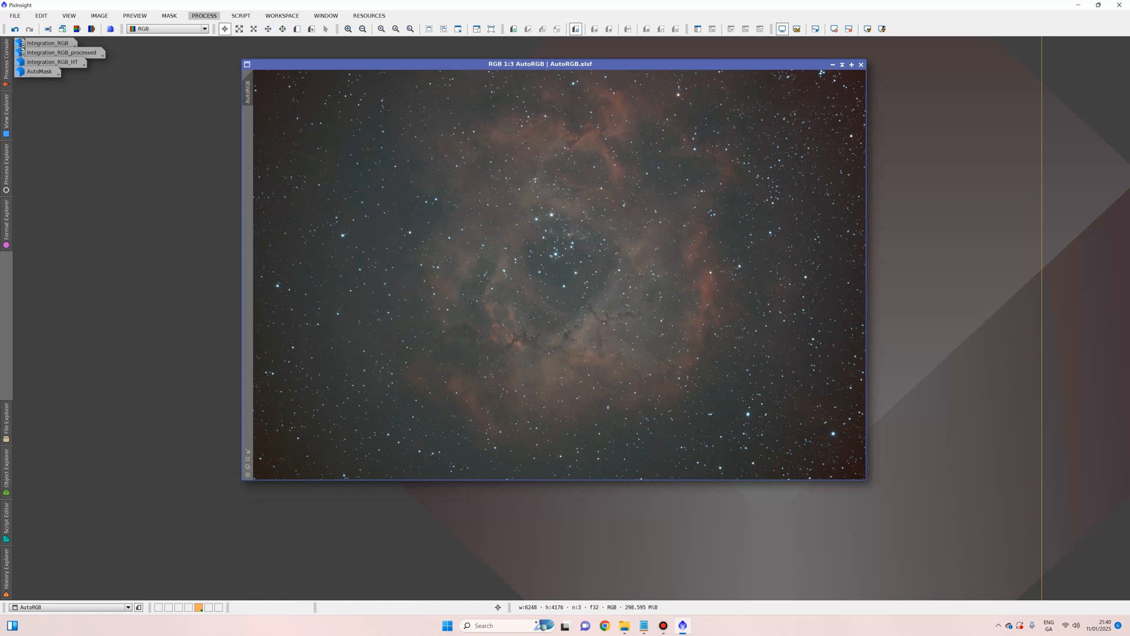
click(205, 16)
Step: Apply AutomaticBackgroundExtractor with Subtraction correction to the AutoRGB image
mouse_move(247, 50)
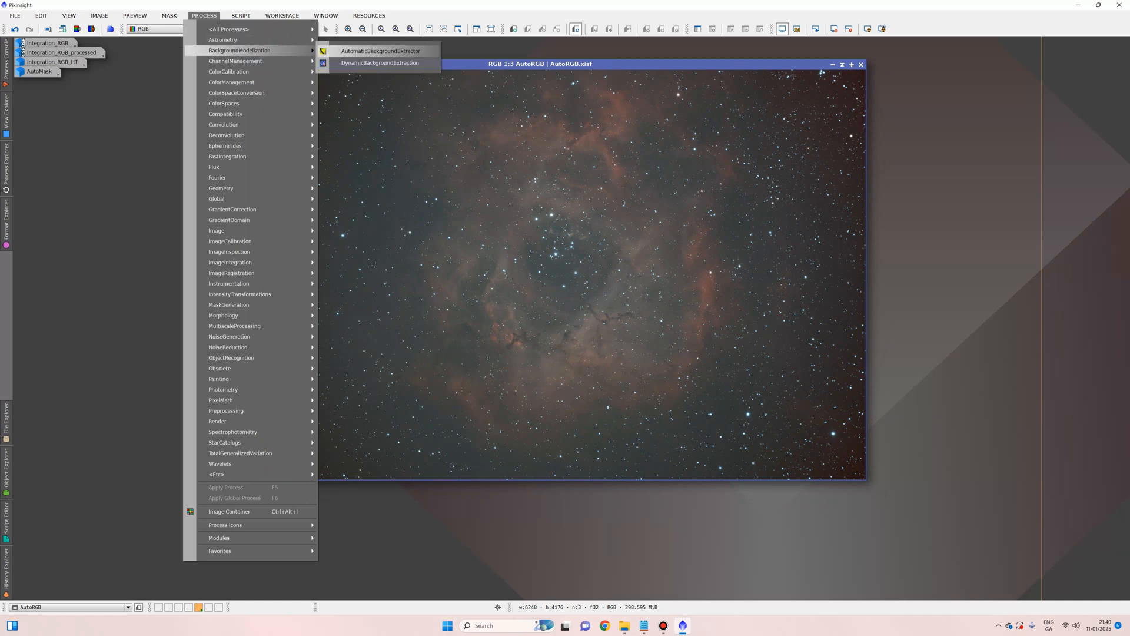
click(380, 51)
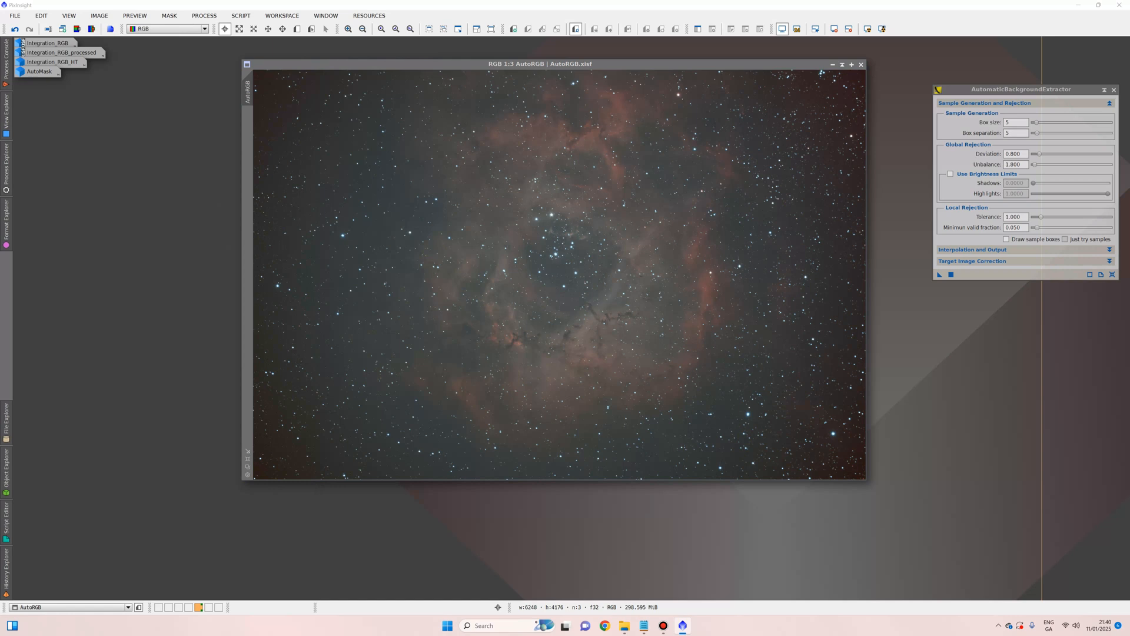
click(1109, 261)
click(1058, 272)
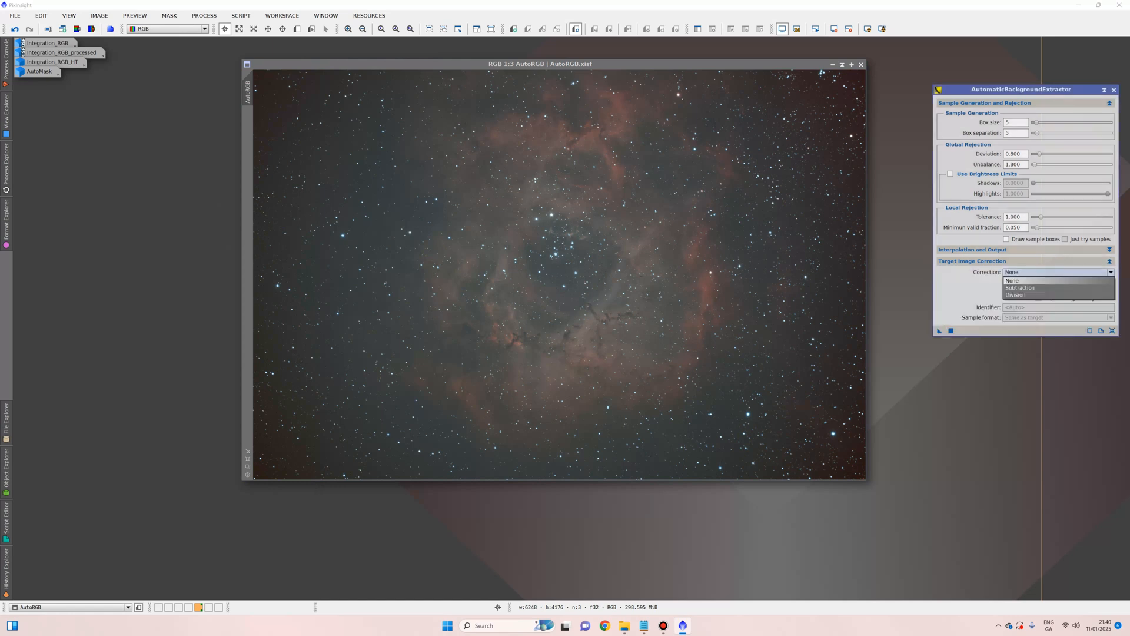
click(1036, 288)
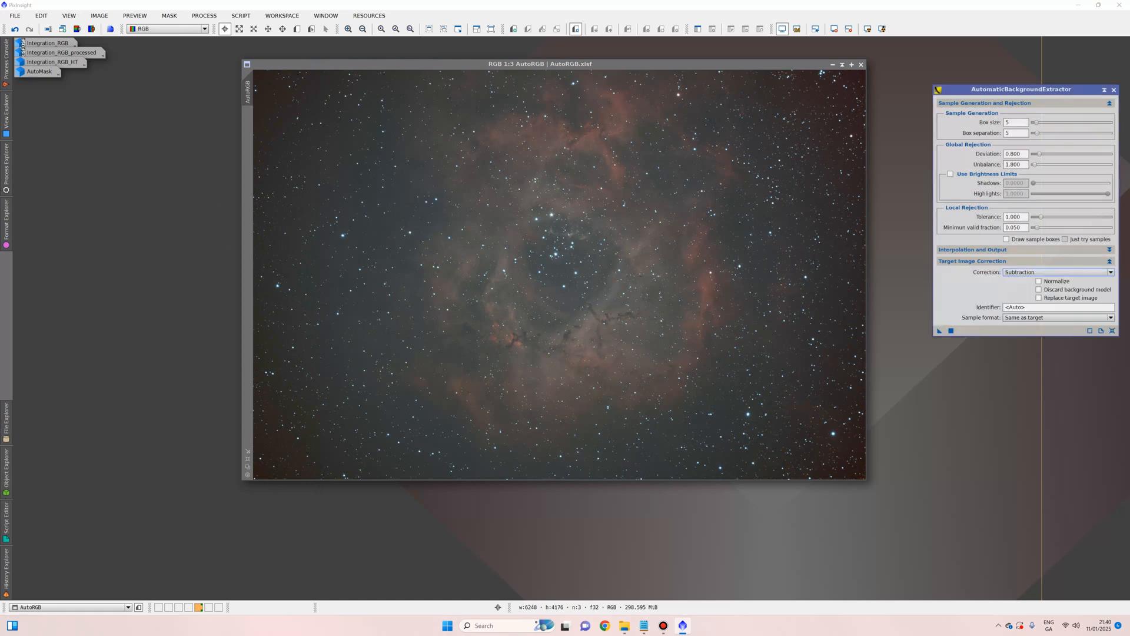
drag(939, 330, 598, 238)
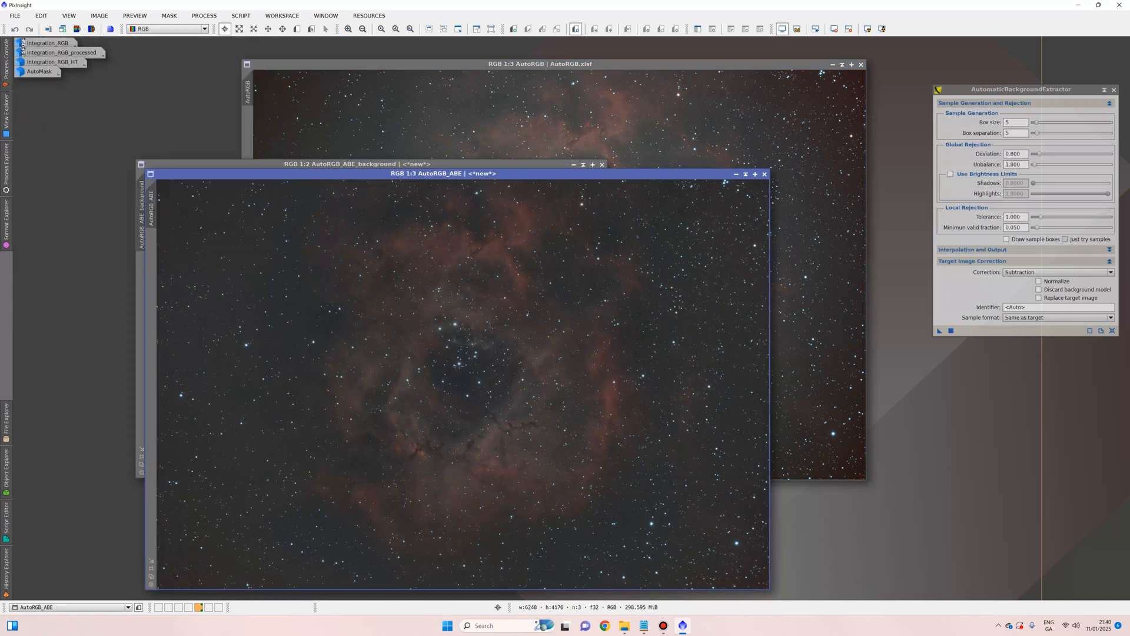
Step: Close the background model, the original AutoRGB image and the ABE tool, keeping AutoRGB_ABE
click(602, 165)
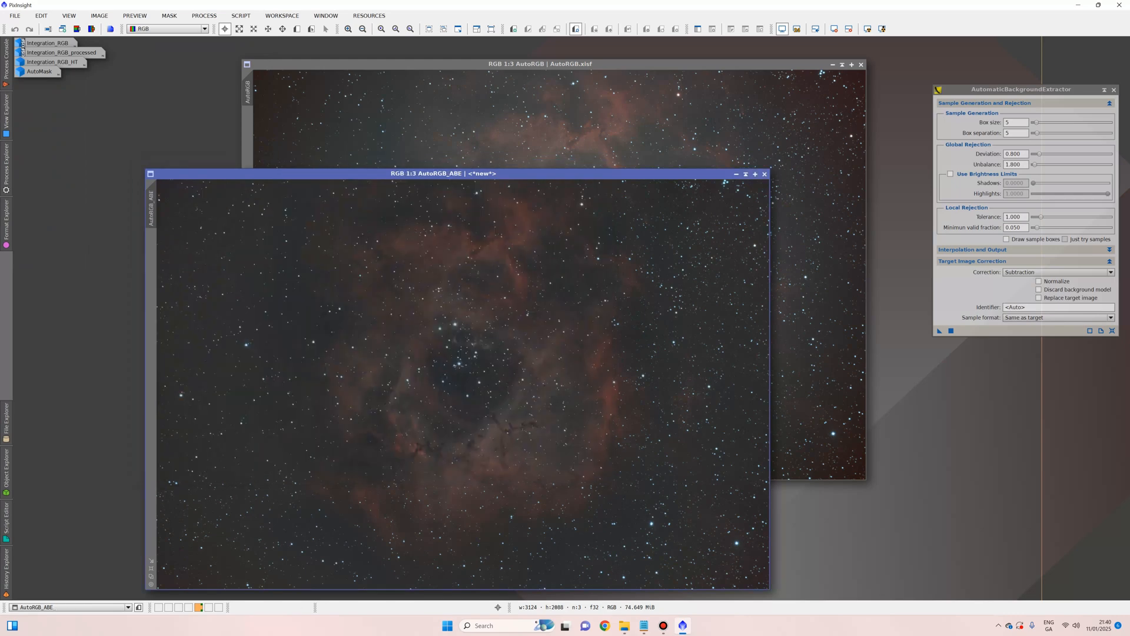
click(842, 65)
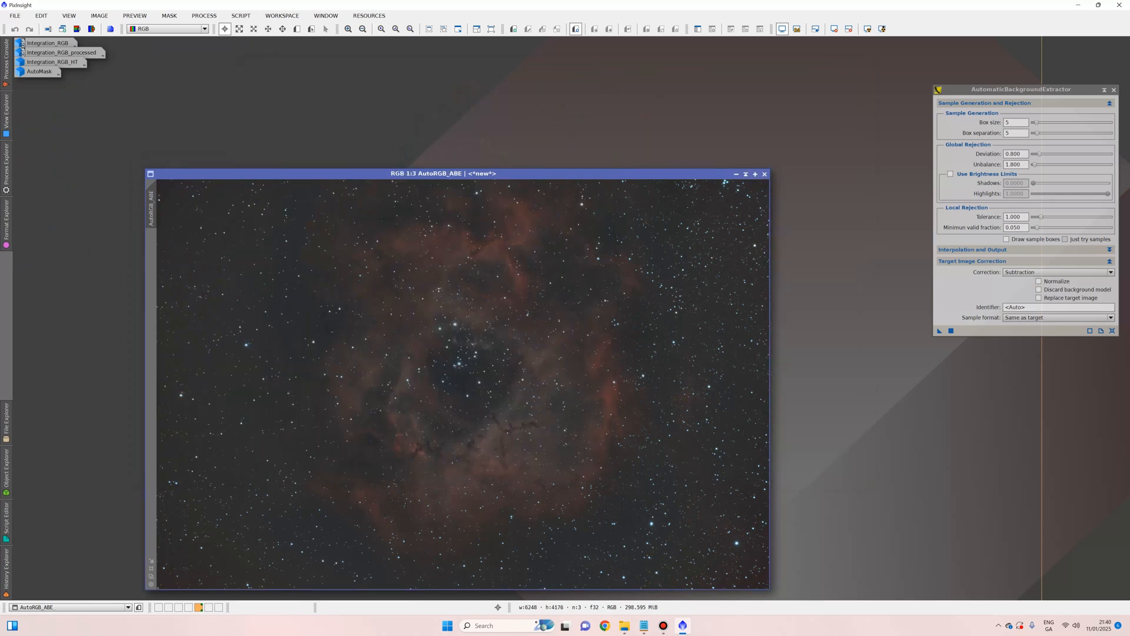
drag(589, 174, 653, 77)
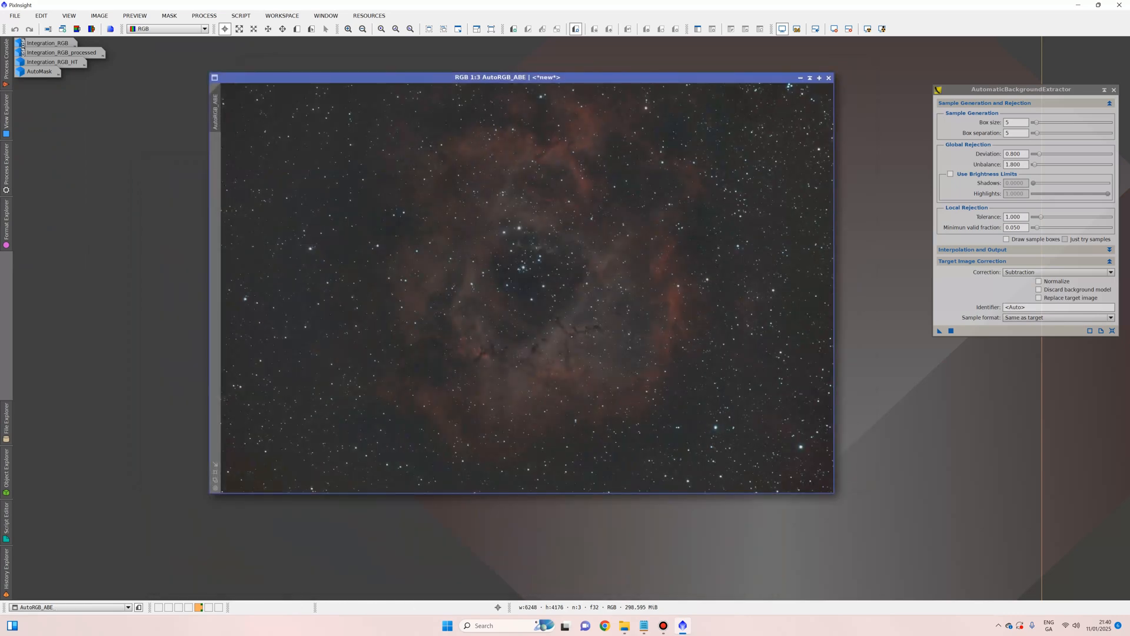
click(1114, 89)
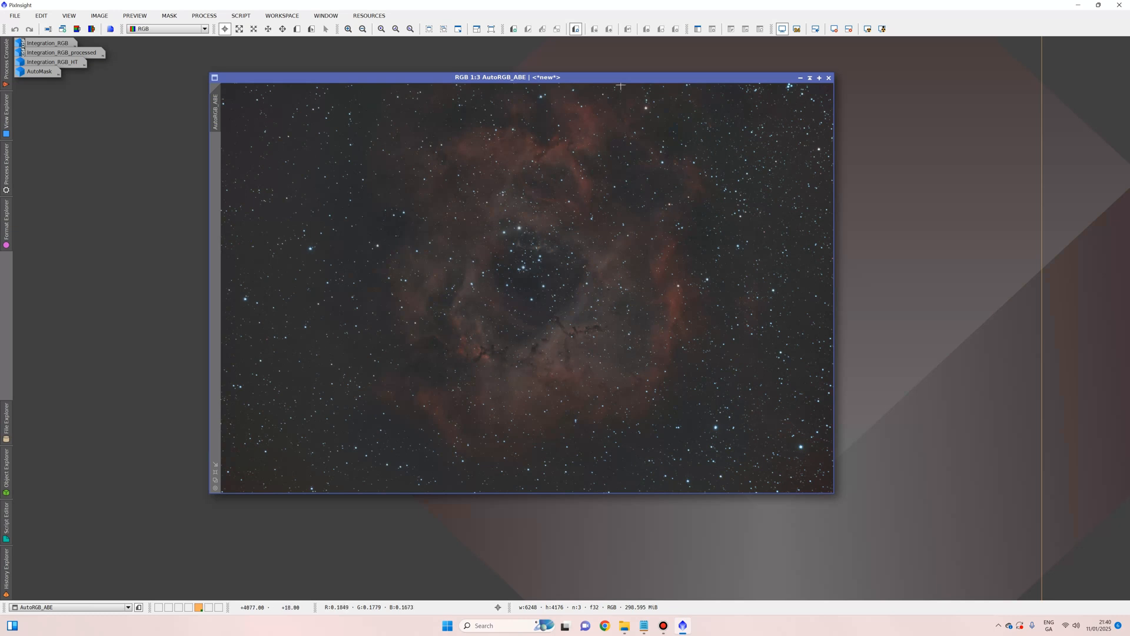
drag(573, 77, 486, 59)
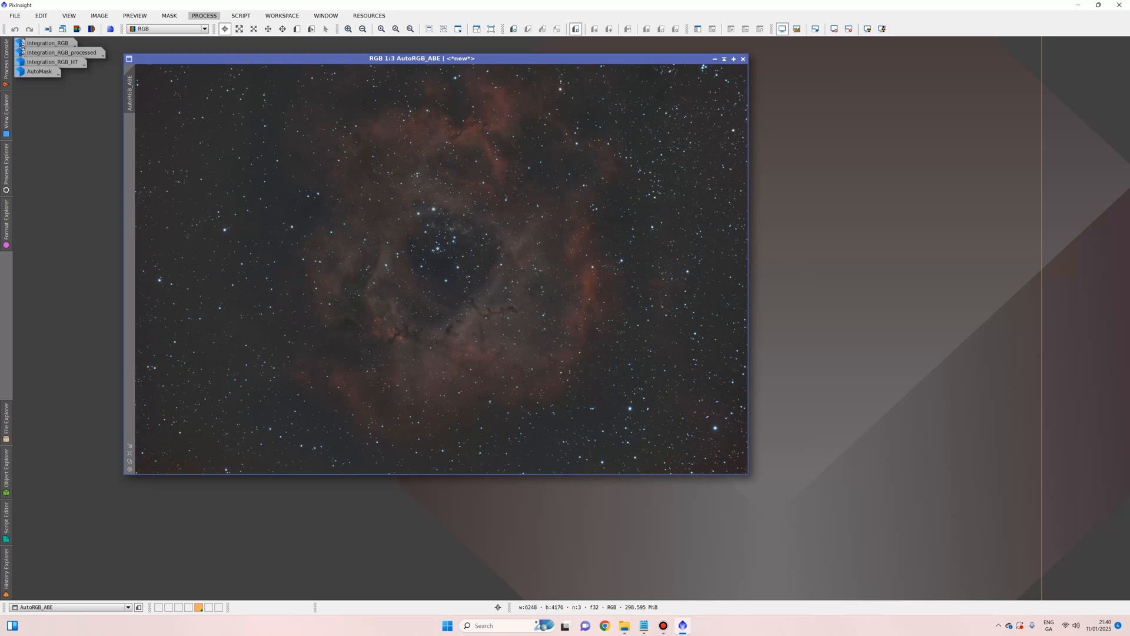
click(204, 16)
Step: Run StarXTerminator with star image generation on the AutoRGB_ABE image
mouse_move(253, 29)
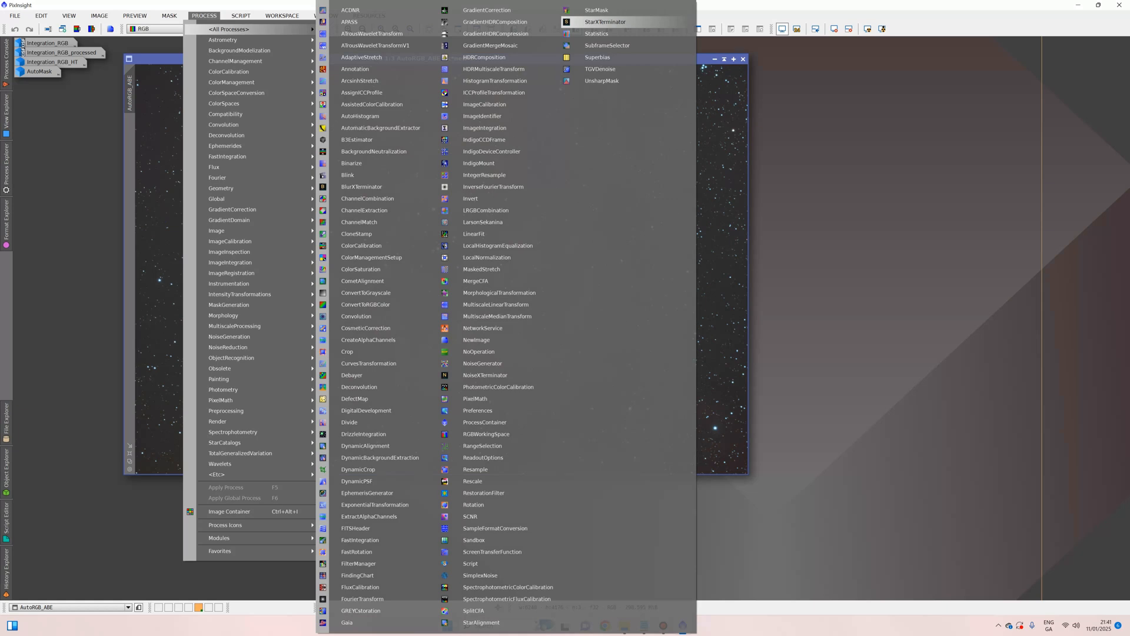
key(Return)
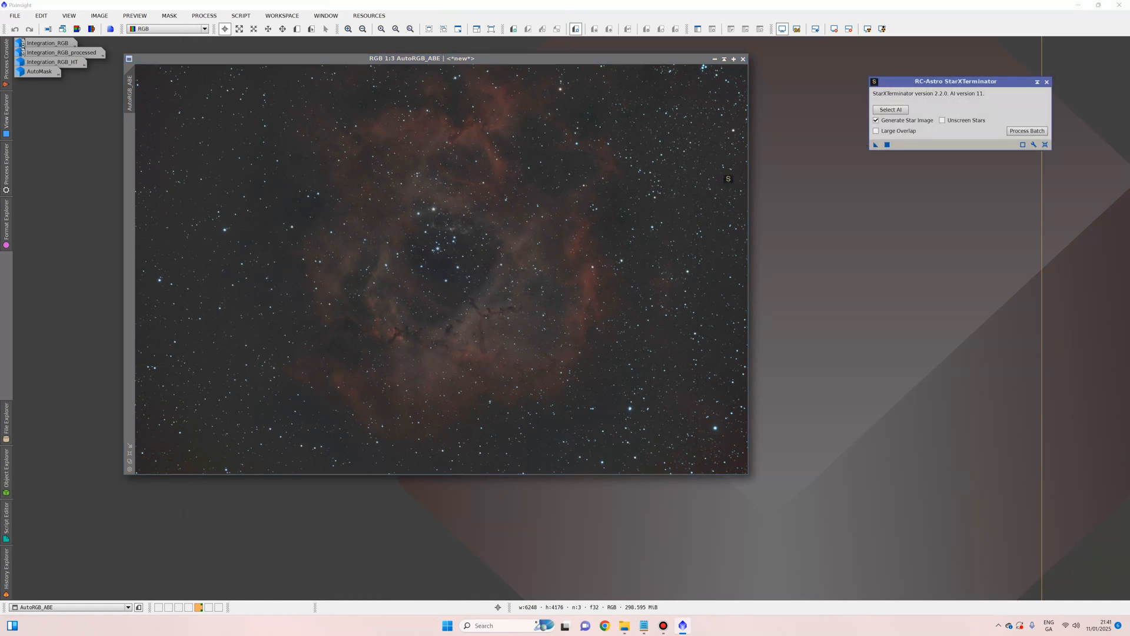
drag(876, 145, 548, 191)
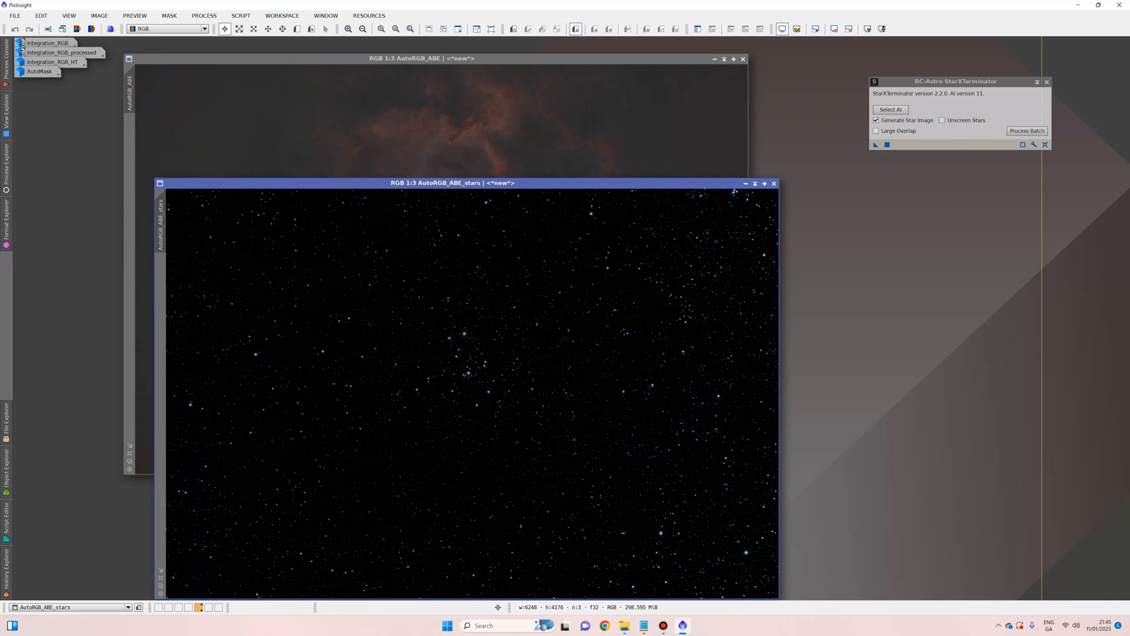
Step: Arrange and compare the starless AutoRGB_ABE and AutoRGB_ABE_stars windows, leaving the starless one in front
drag(453, 183, 694, 115)
click(560, 59)
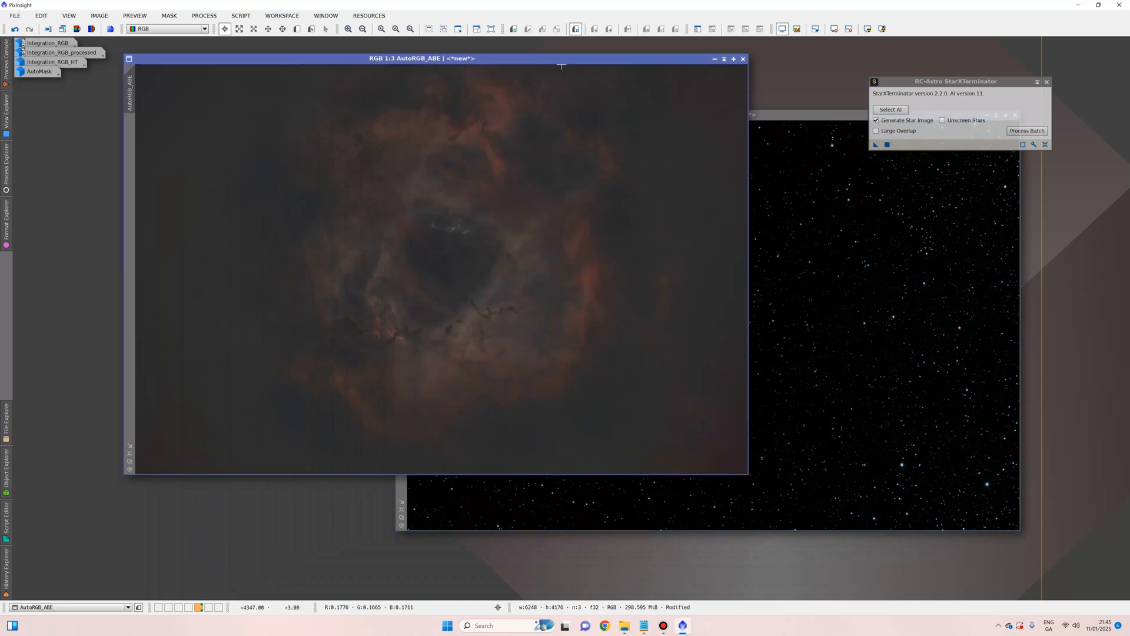
click(782, 118)
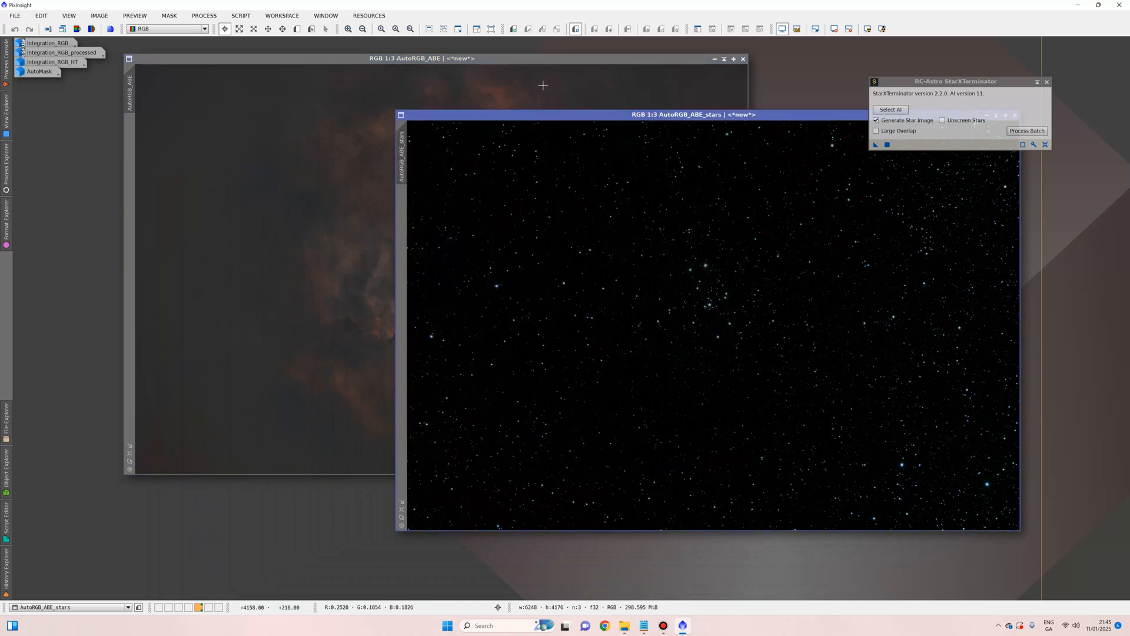
click(457, 59)
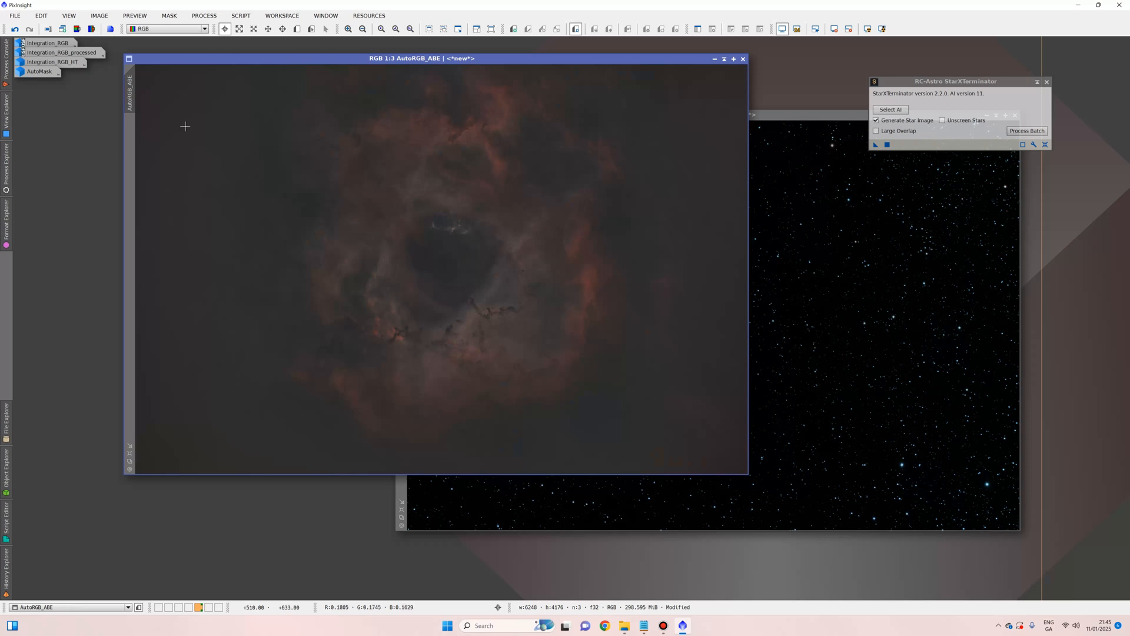
click(15, 15)
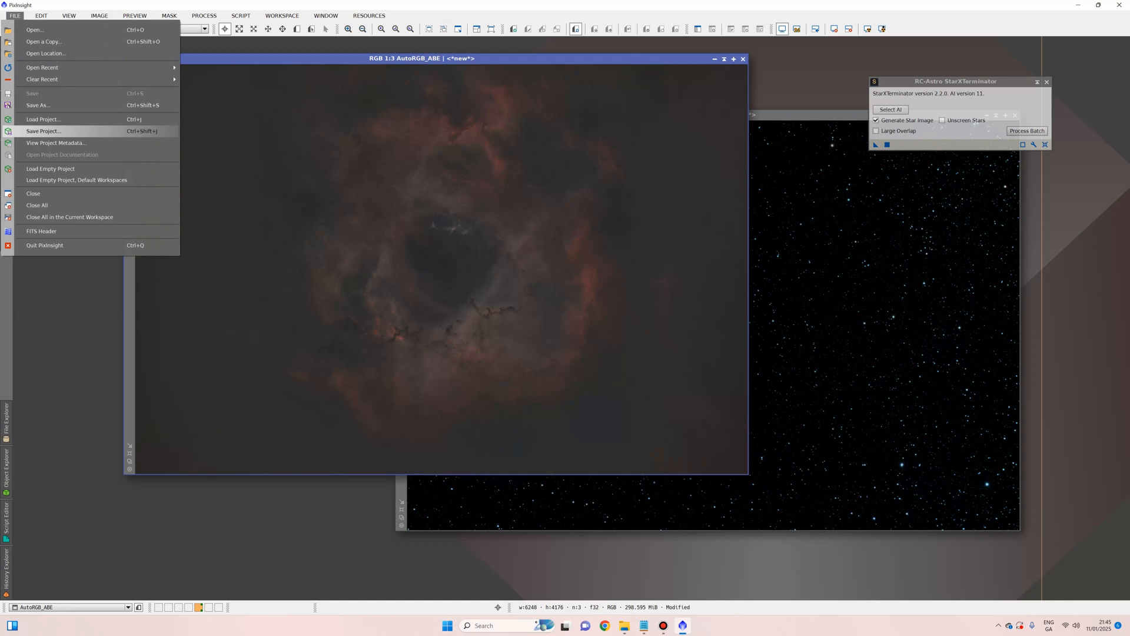
Step: Create a new 1.PS folder inside C49 - Rosette as the save location for the starless image
click(43, 130)
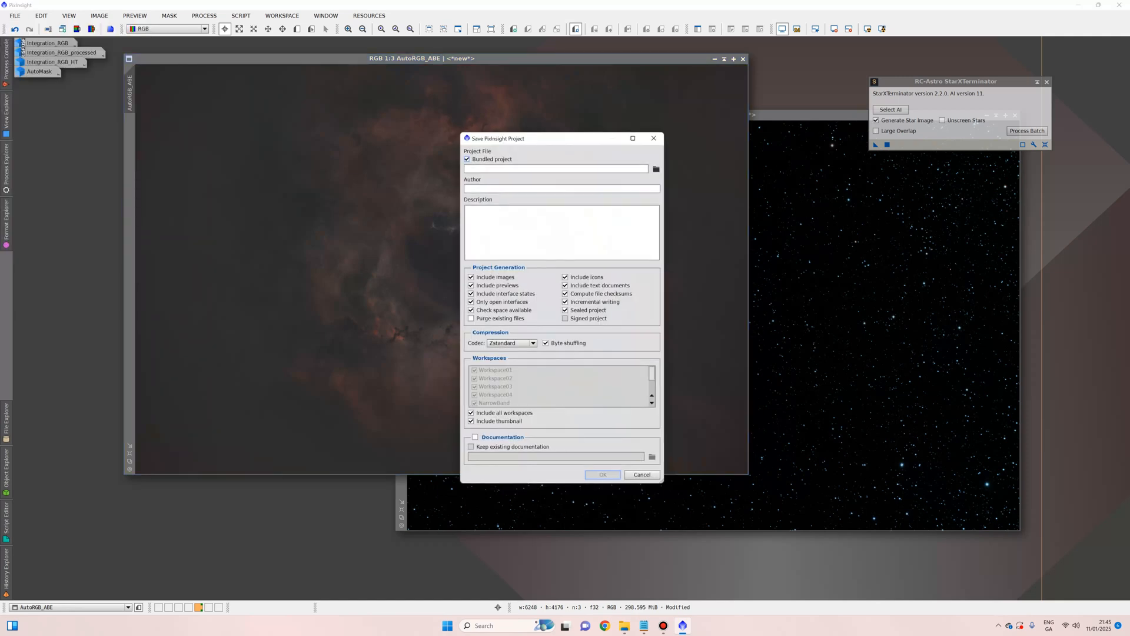
click(642, 475)
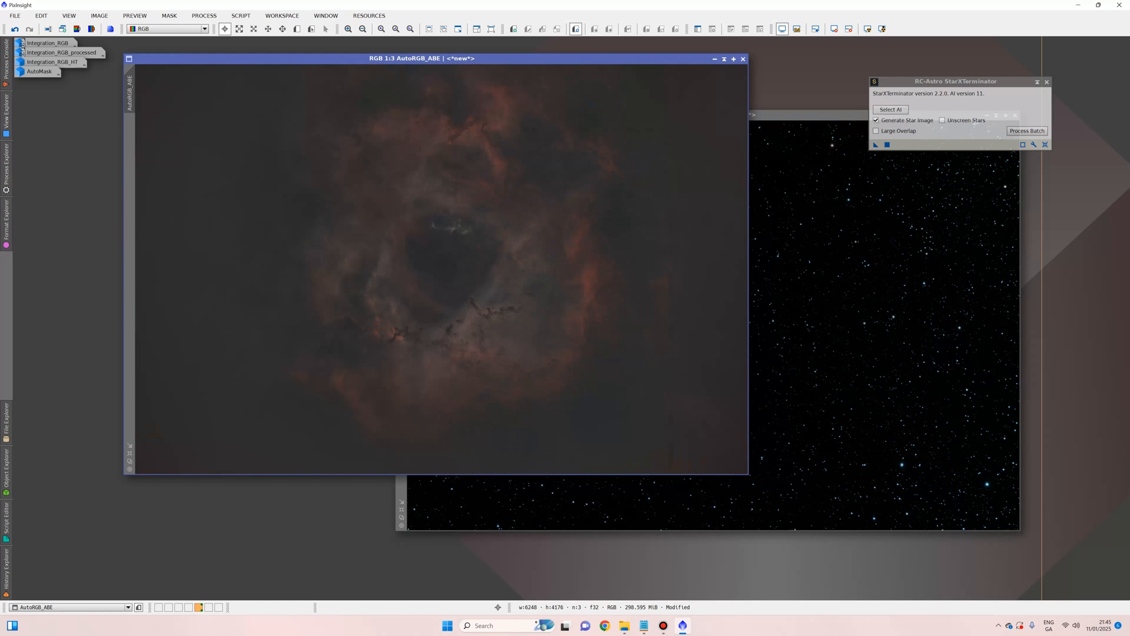
click(15, 16)
click(38, 104)
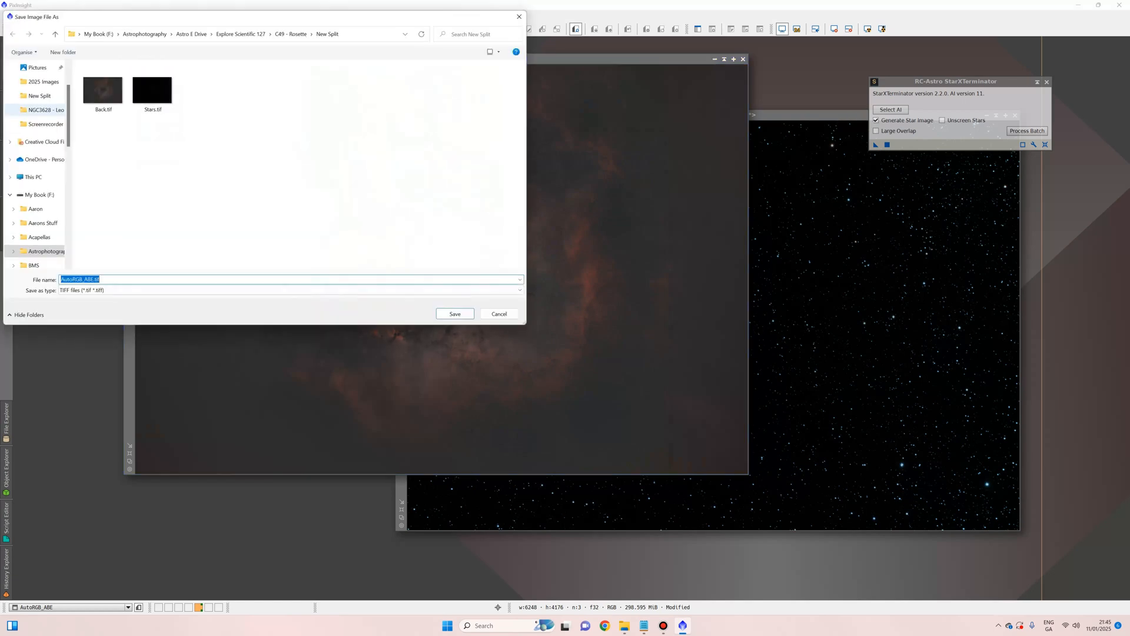
click(241, 33)
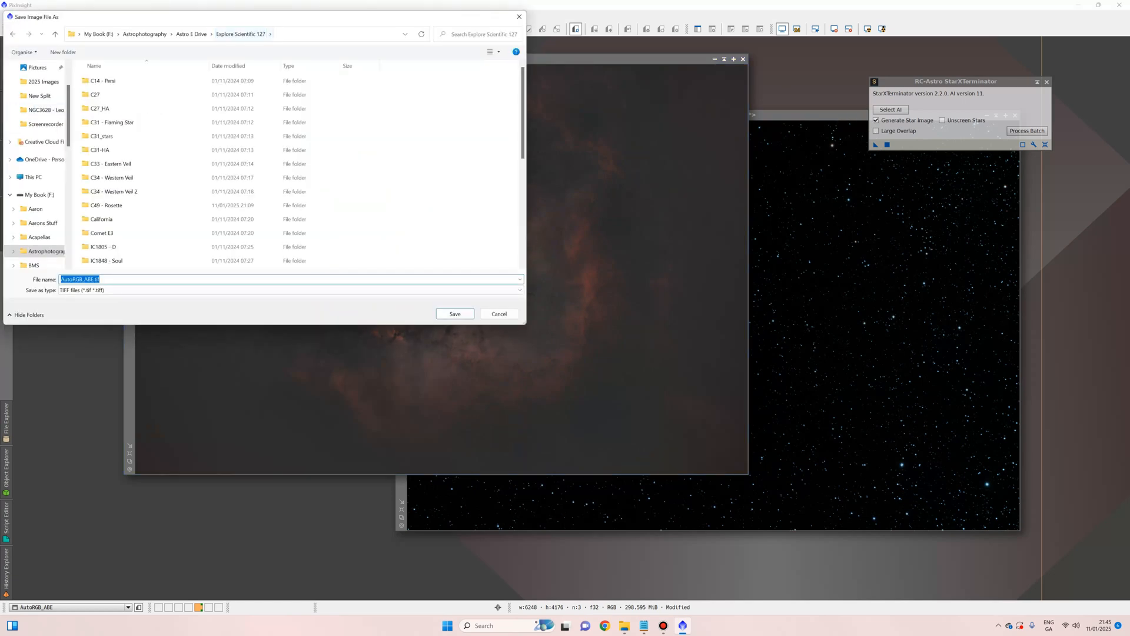
double_click(106, 205)
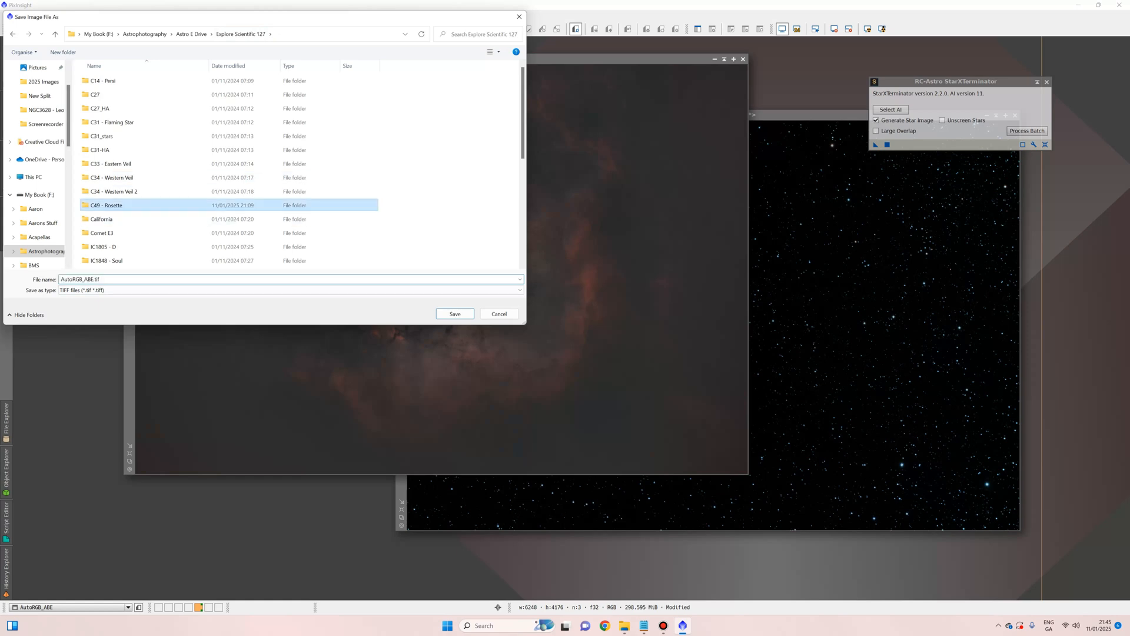
click(63, 52)
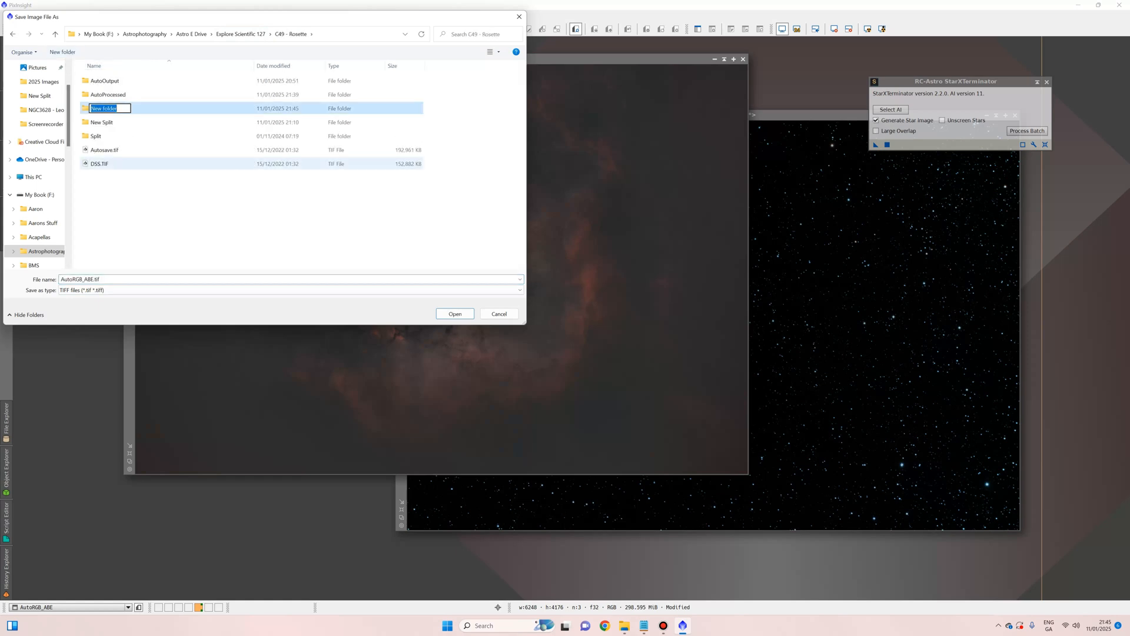
text(1.PS)
key(Return)
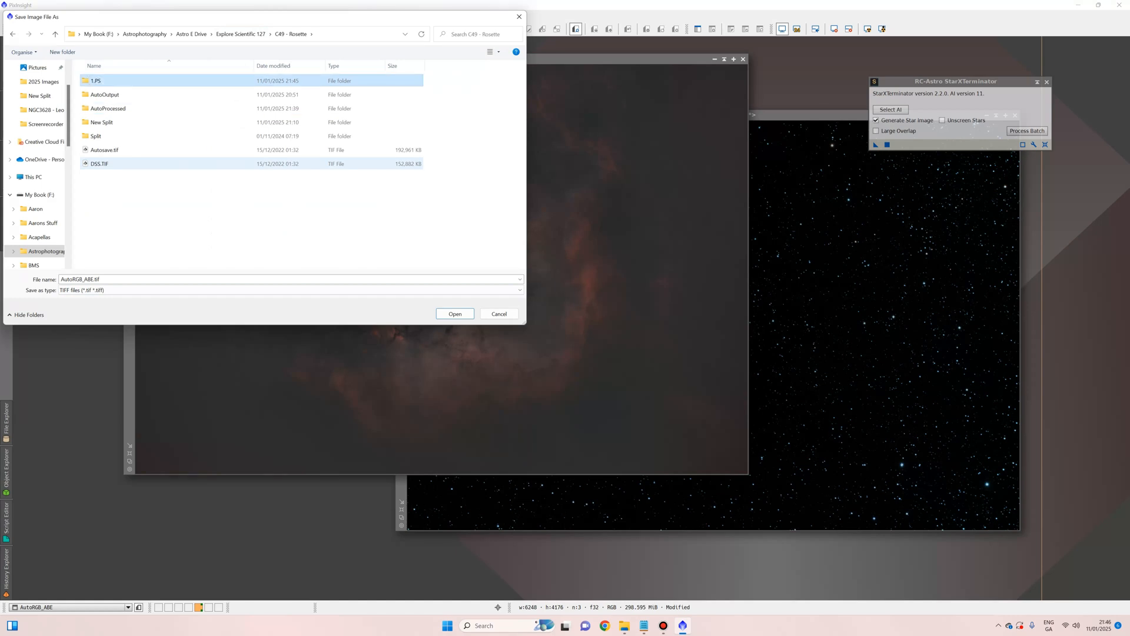
key(Return)
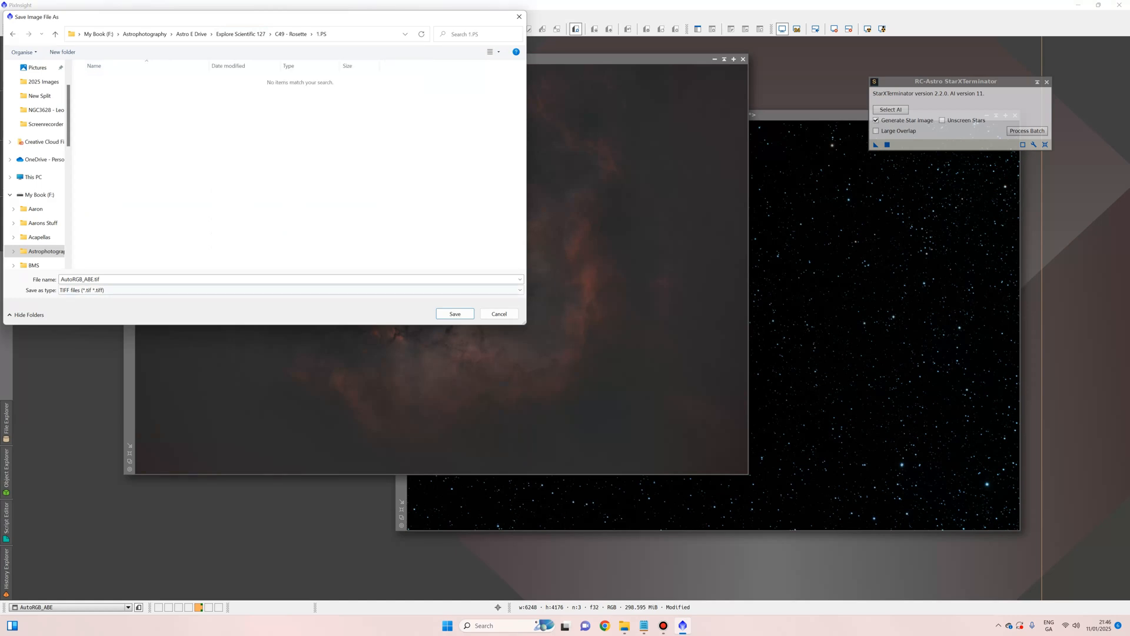
Step: Save the starless image as Back.tif, a 16-bit unsigned integer TIFF, then bring the stars image forward
text(Back)
key(Return)
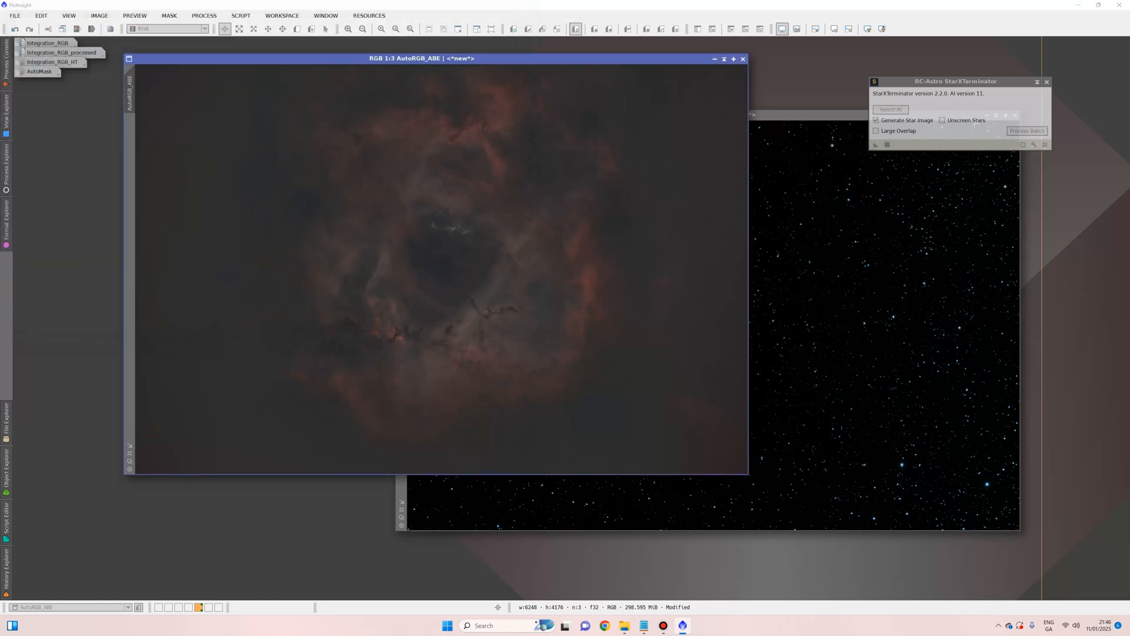
key(Return)
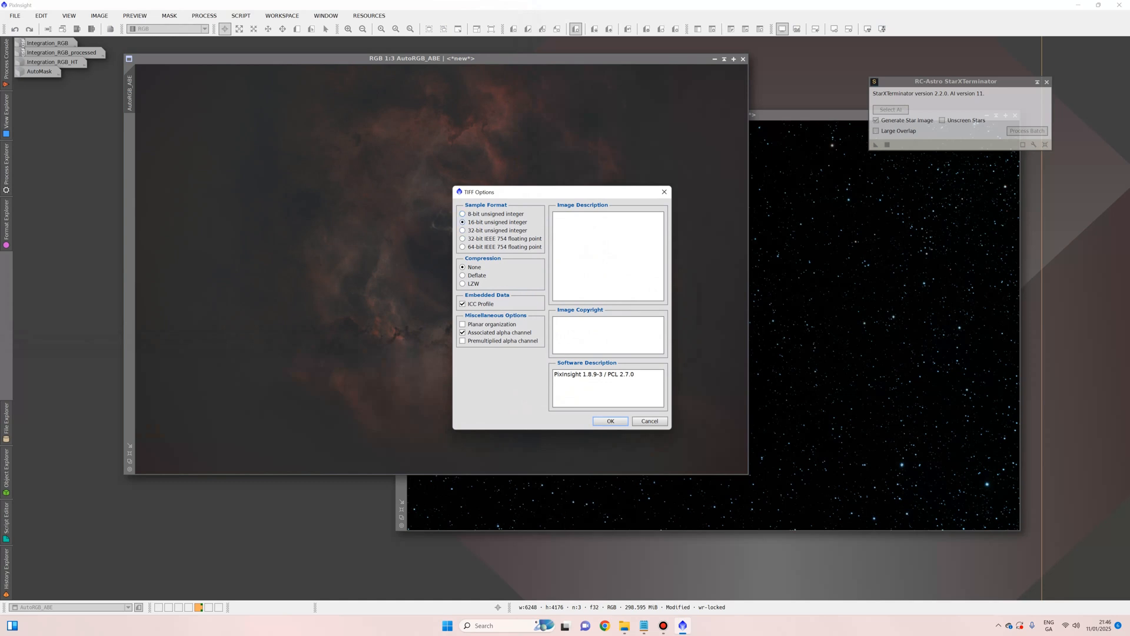
key(Return)
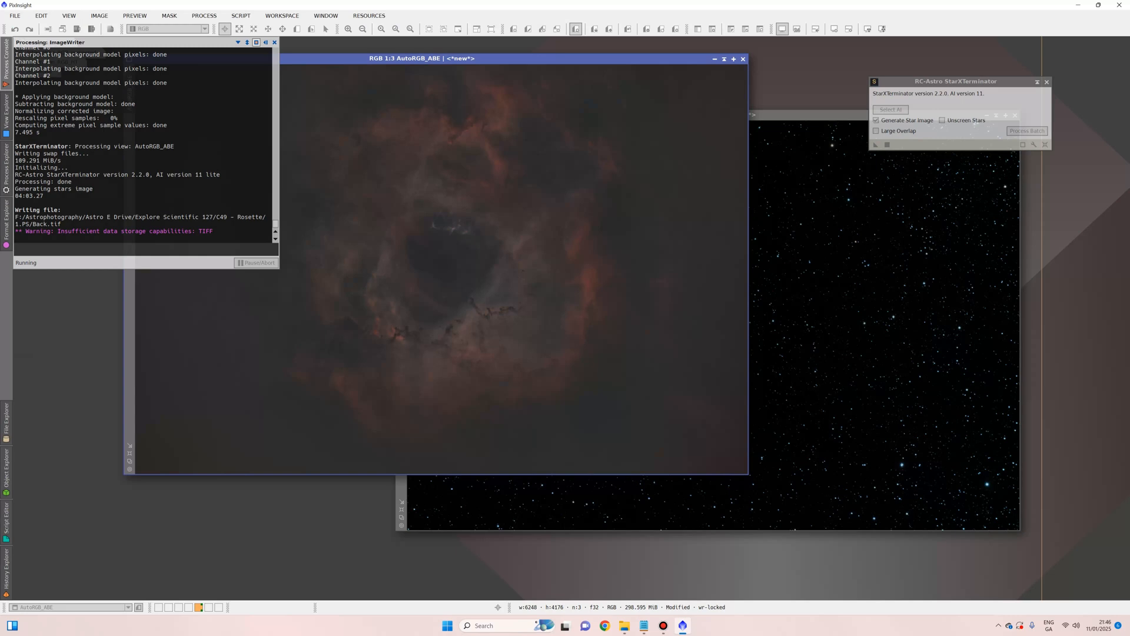
drag(836, 116, 505, 50)
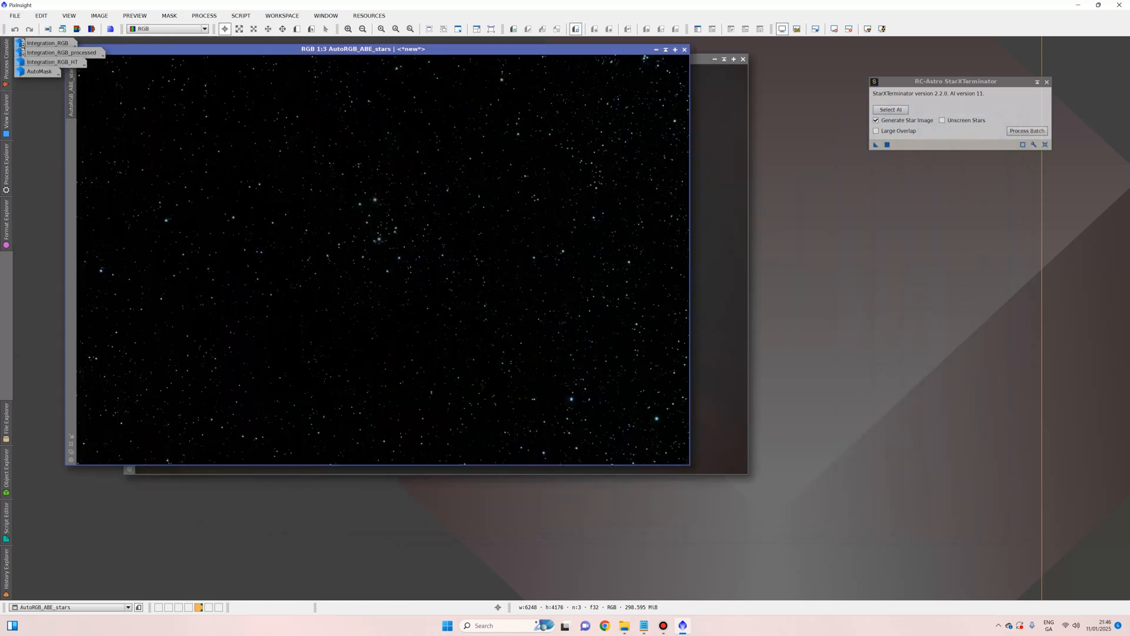
Step: Save the stars-only image as Stars.tif, a 32-bit float TIFF, and quit PixInsight
click(15, 16)
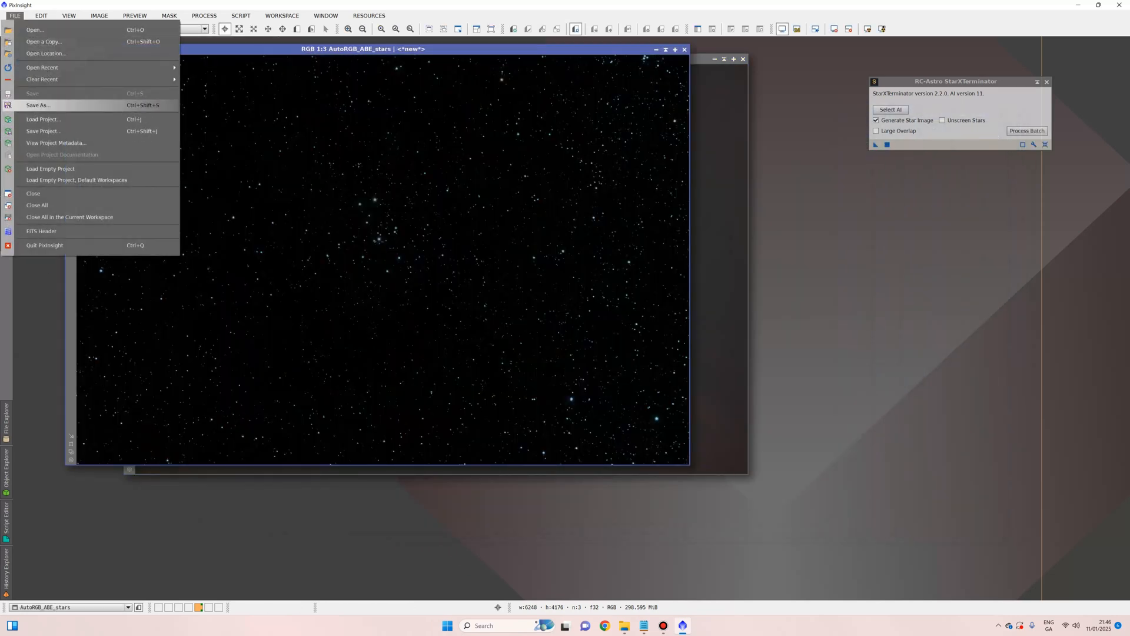
click(35, 103)
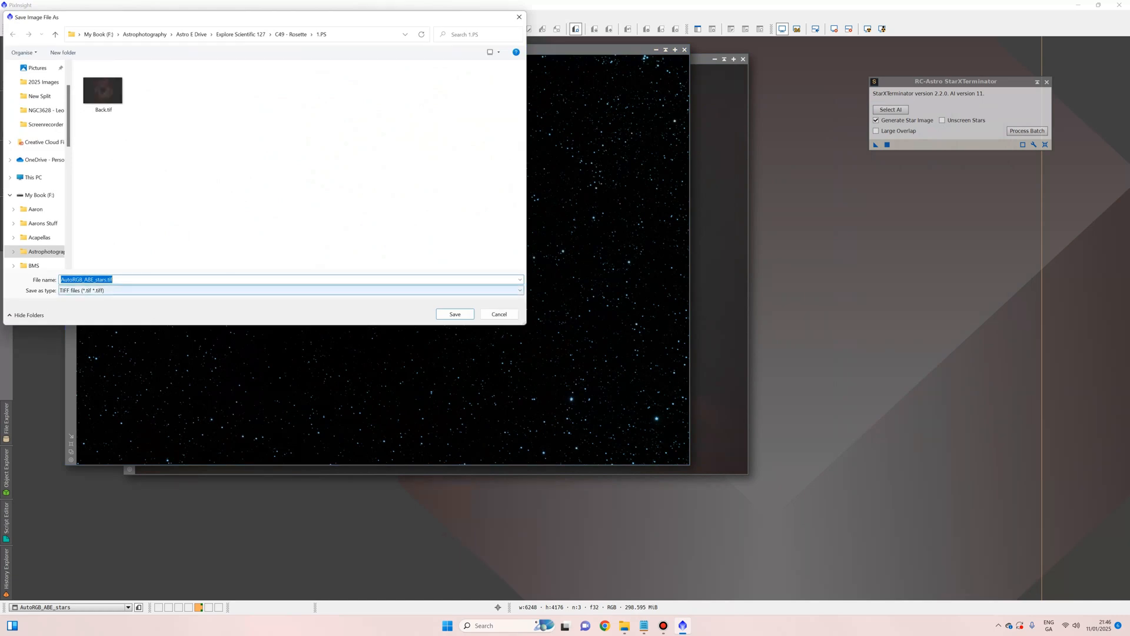
text(Stars)
key(Return)
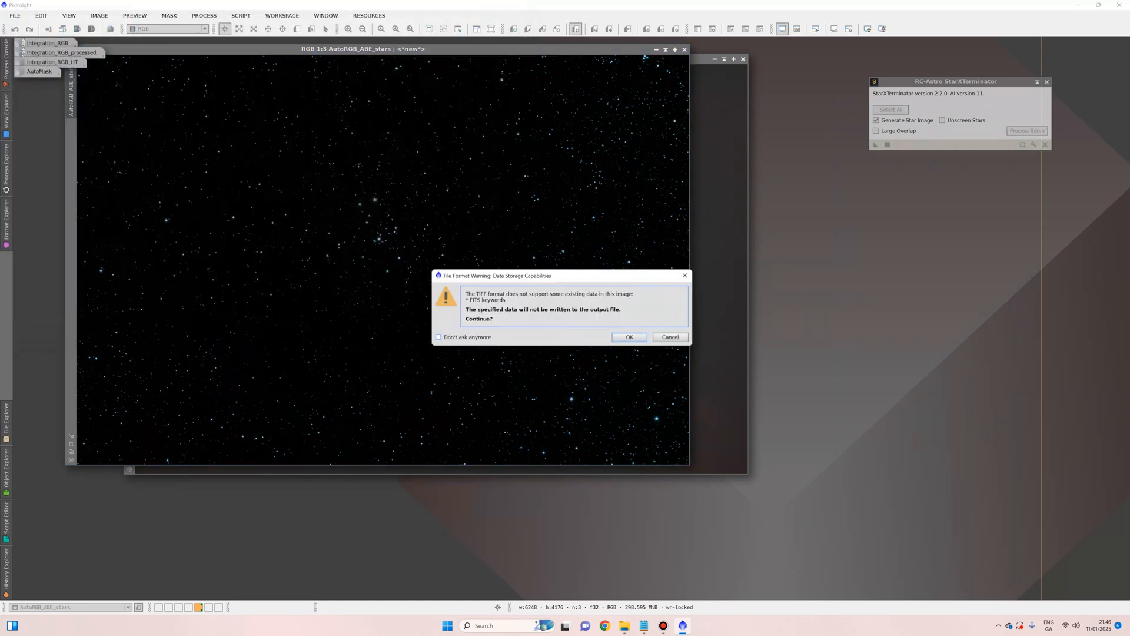
key(Return)
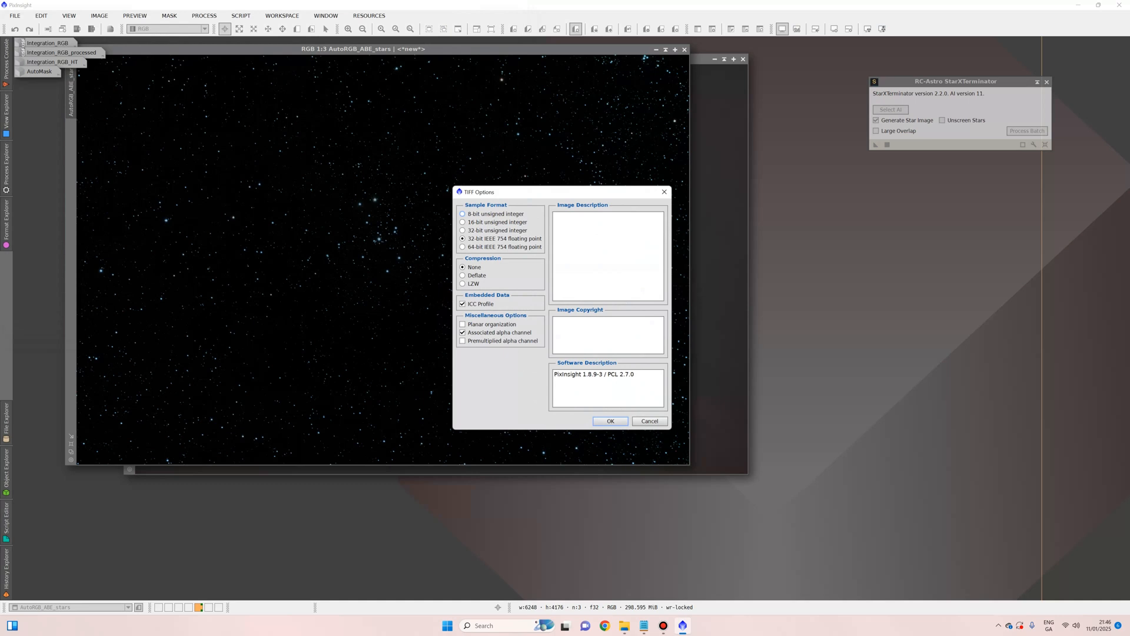
key(Return)
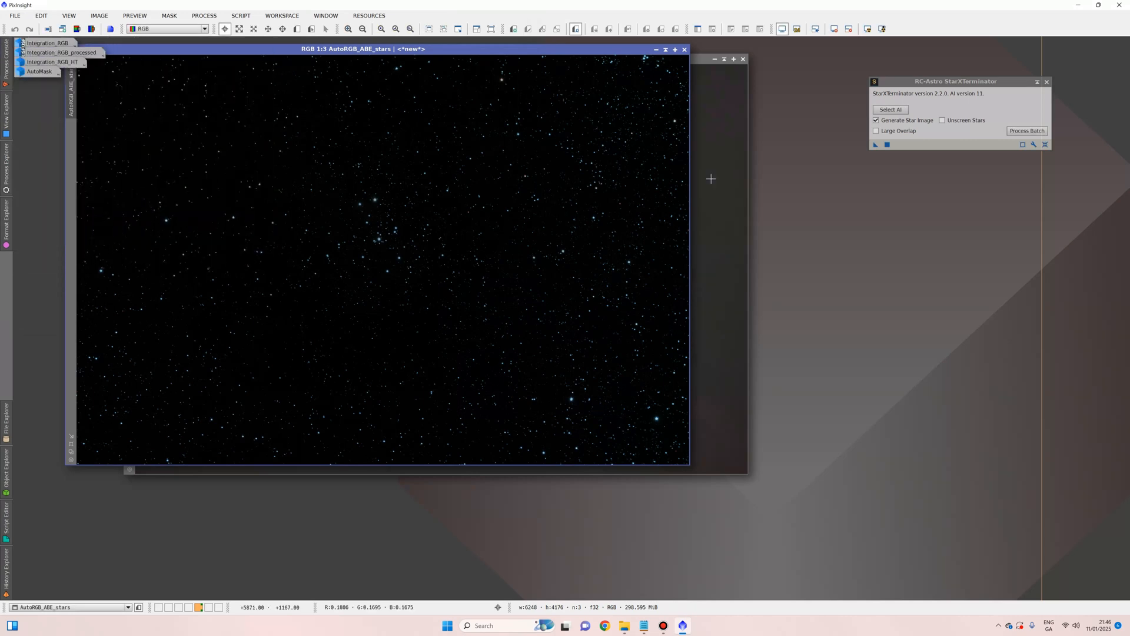
click(1119, 5)
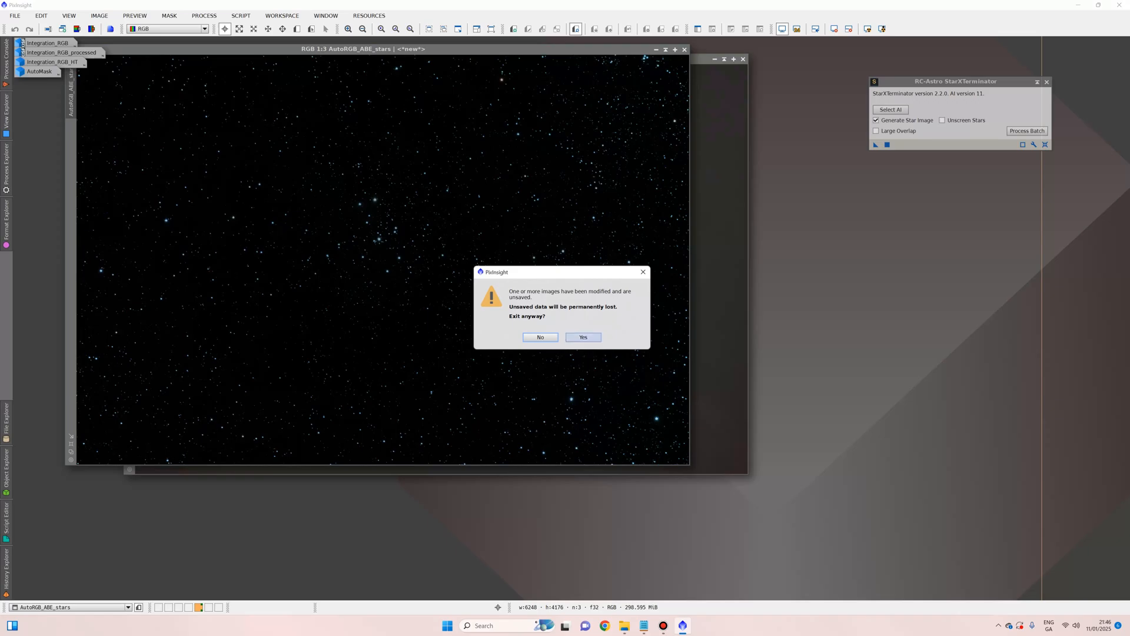
click(583, 337)
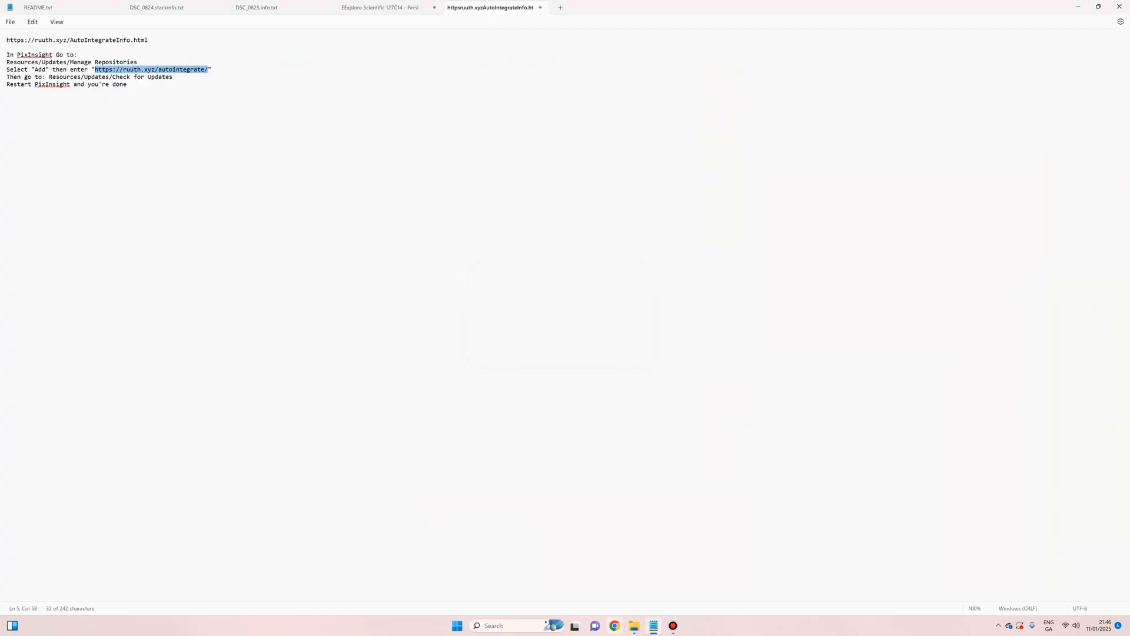
Step: Browse from My Book (F:) via Astrophotography, Astro E Drive and Explore Scientific 127 to C49 - Rosette\1.PS
click(633, 626)
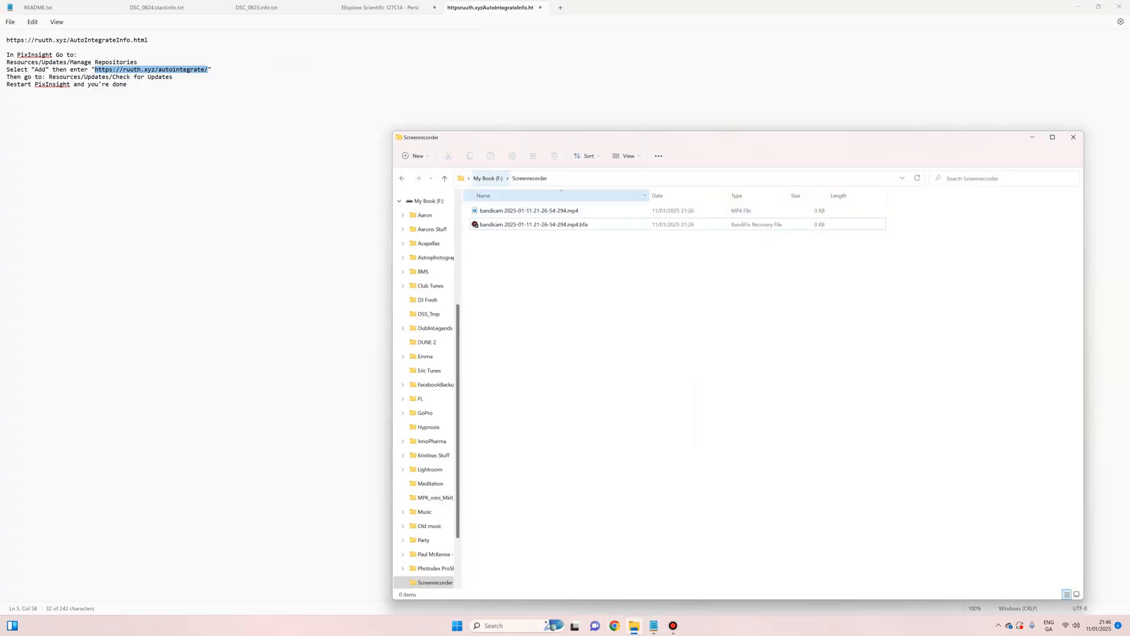
click(488, 178)
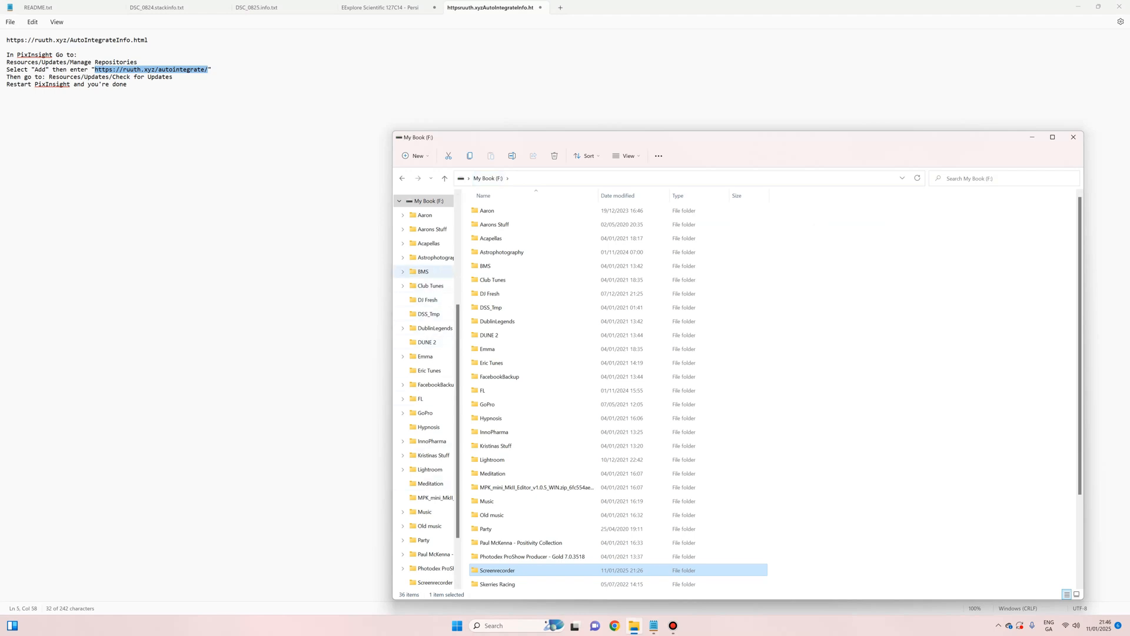
click(434, 258)
click(497, 238)
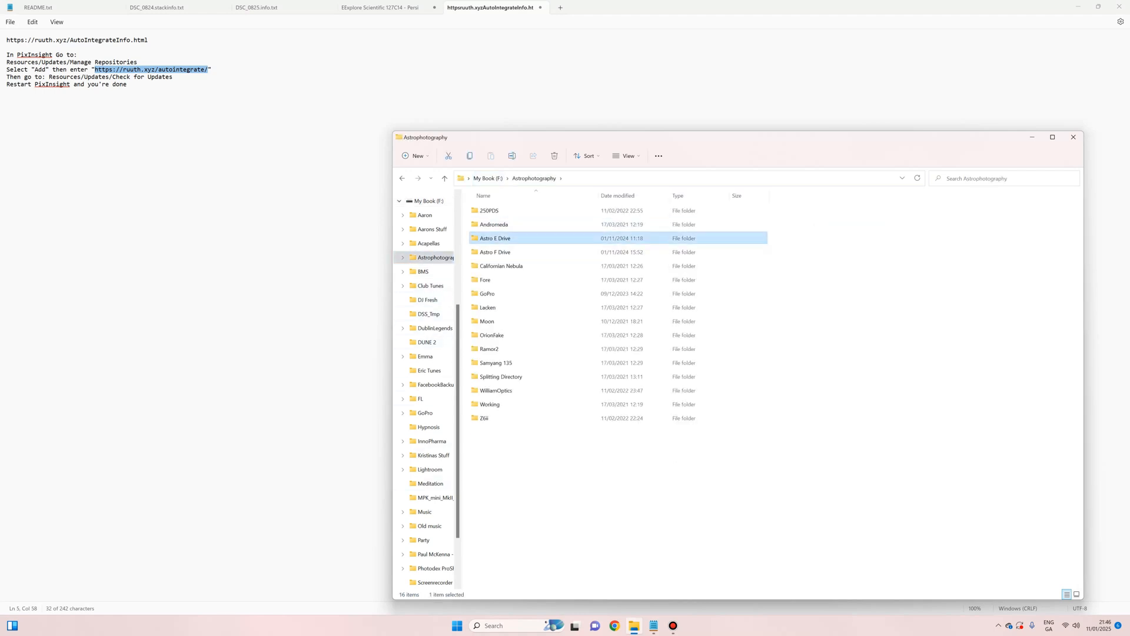
double_click(496, 238)
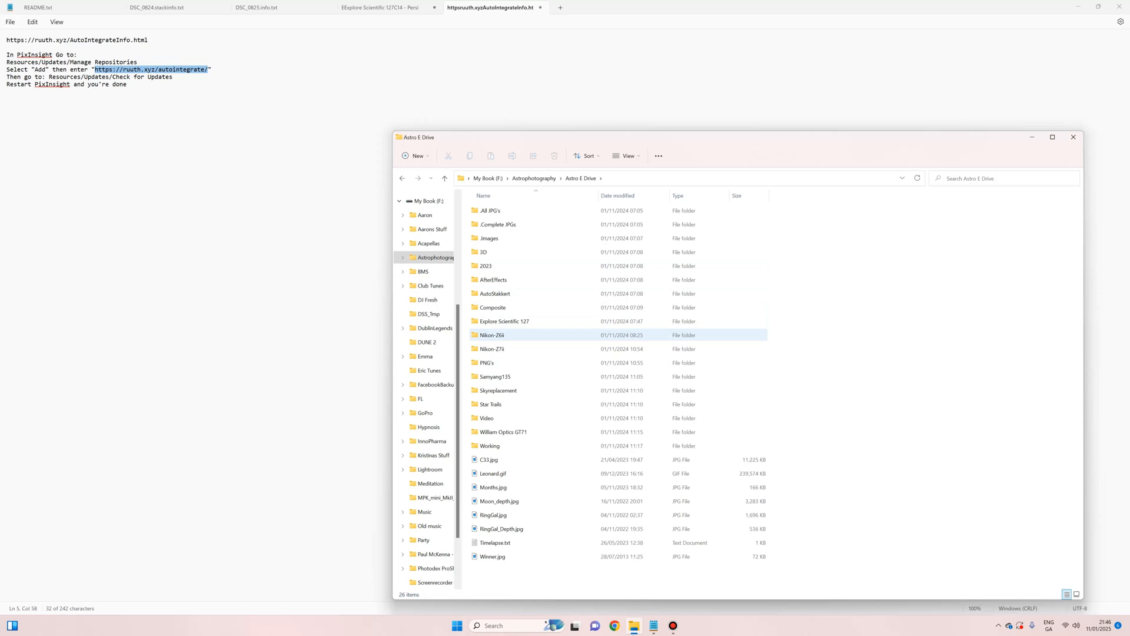
double_click(505, 321)
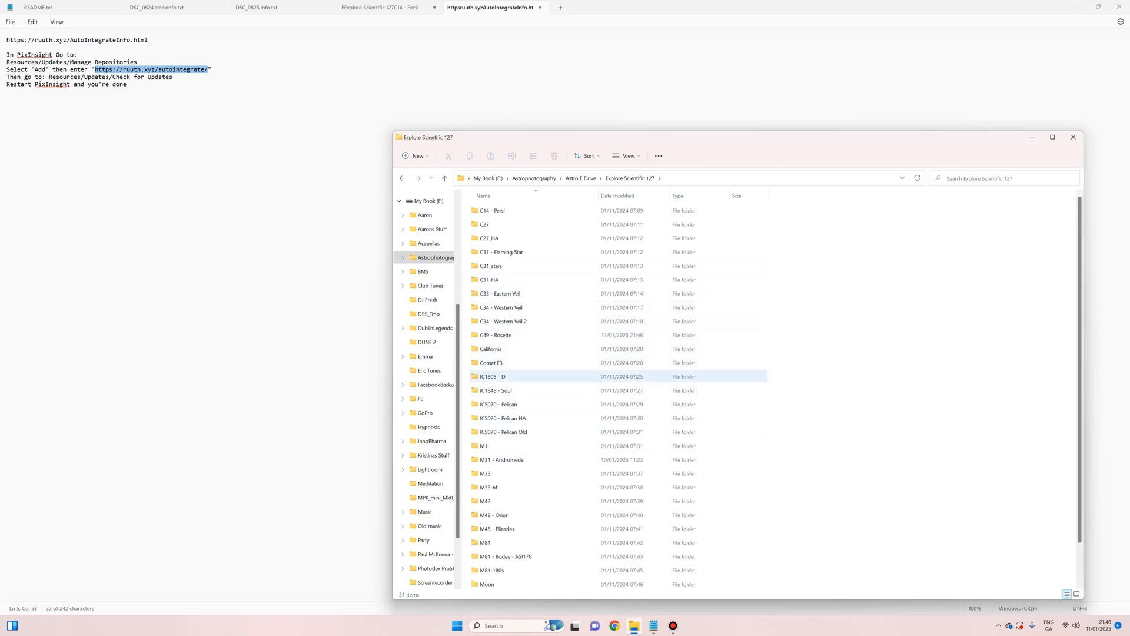
double_click(498, 335)
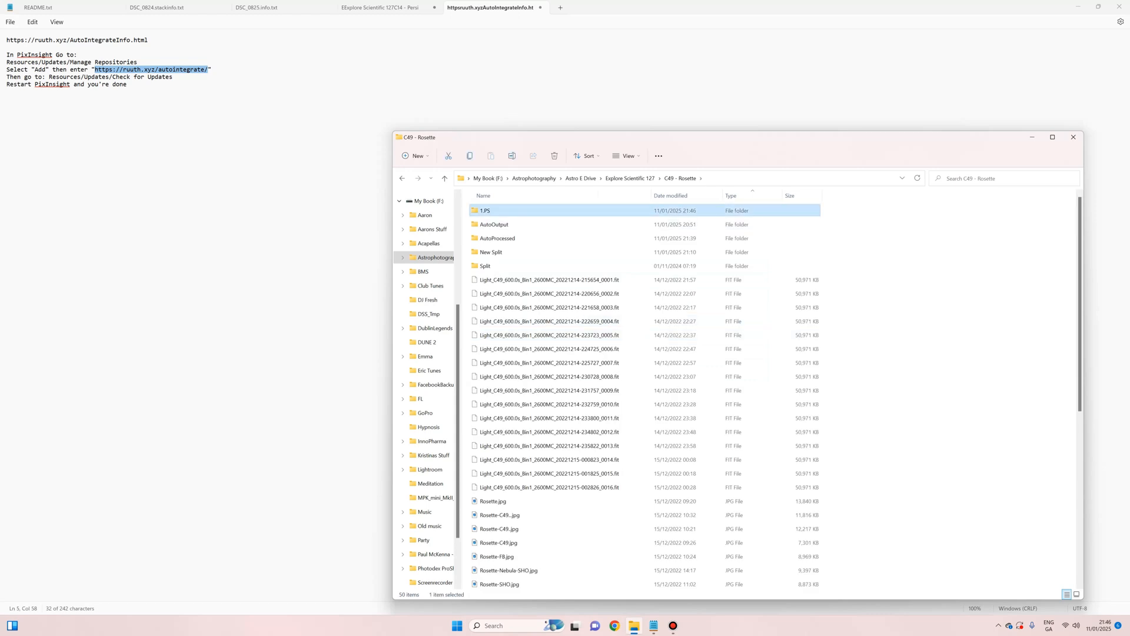
double_click(489, 210)
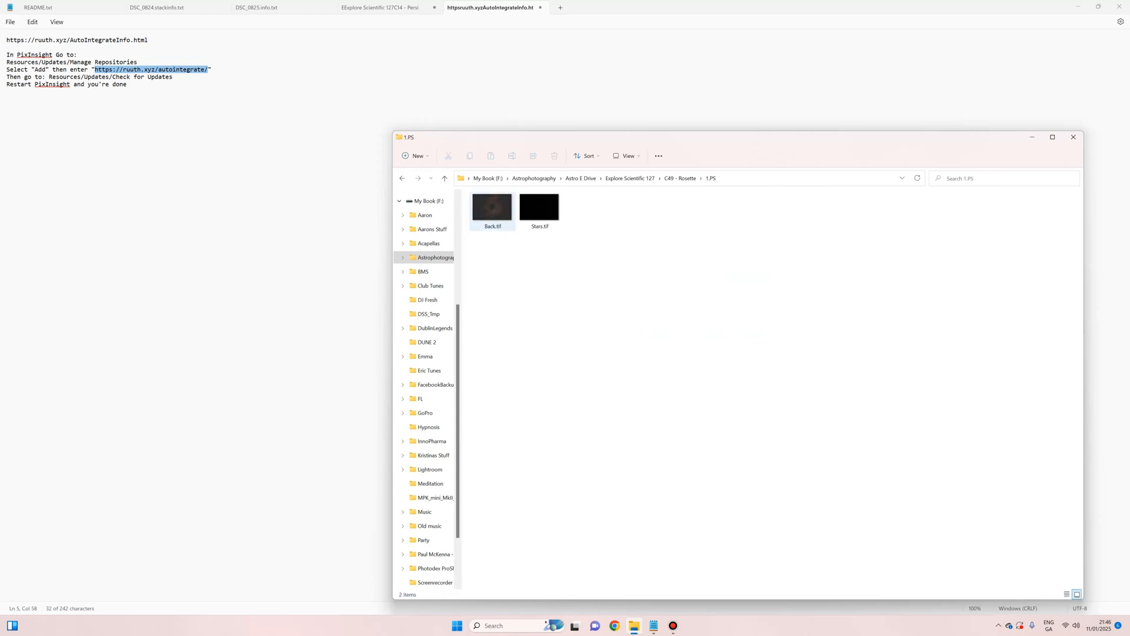
Step: Open Back.tif from the 1.PS folder in Photoshop using its right-click menu
right_click(496, 207)
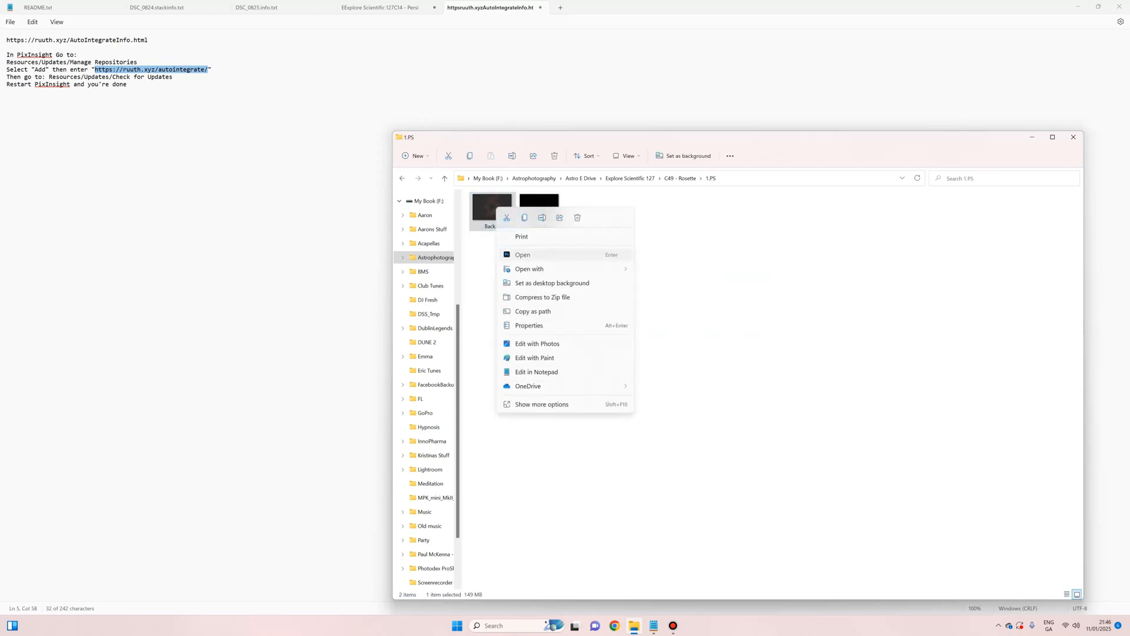
click(523, 255)
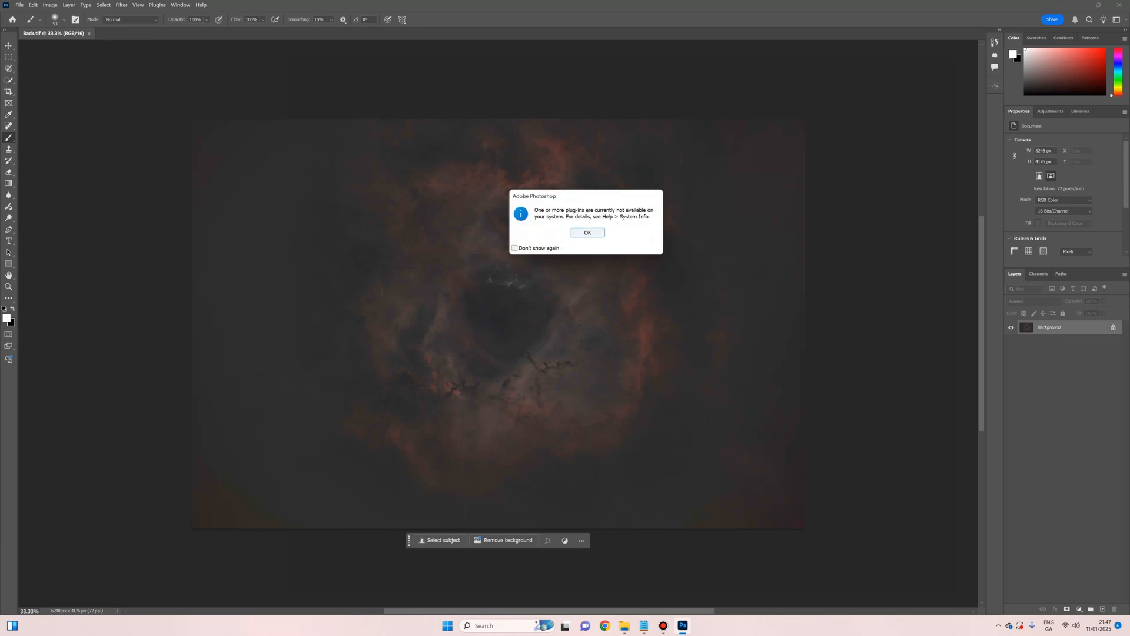
Step: Dismiss the unavailable plug-ins notice and launch the Camera Raw Filter on Back.tif
click(586, 232)
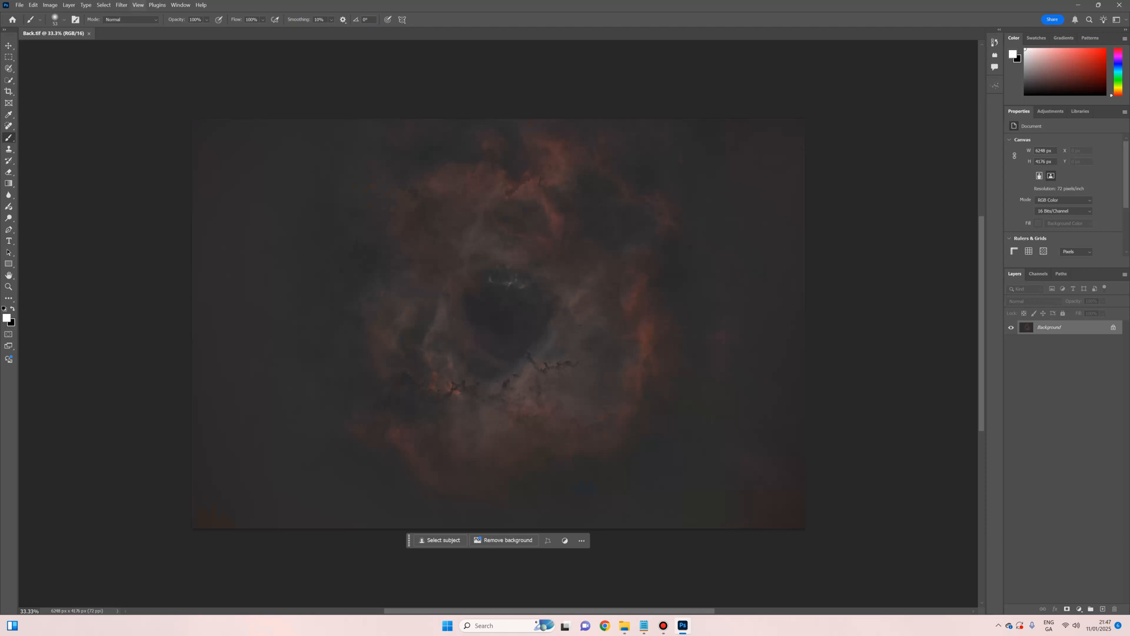
click(122, 5)
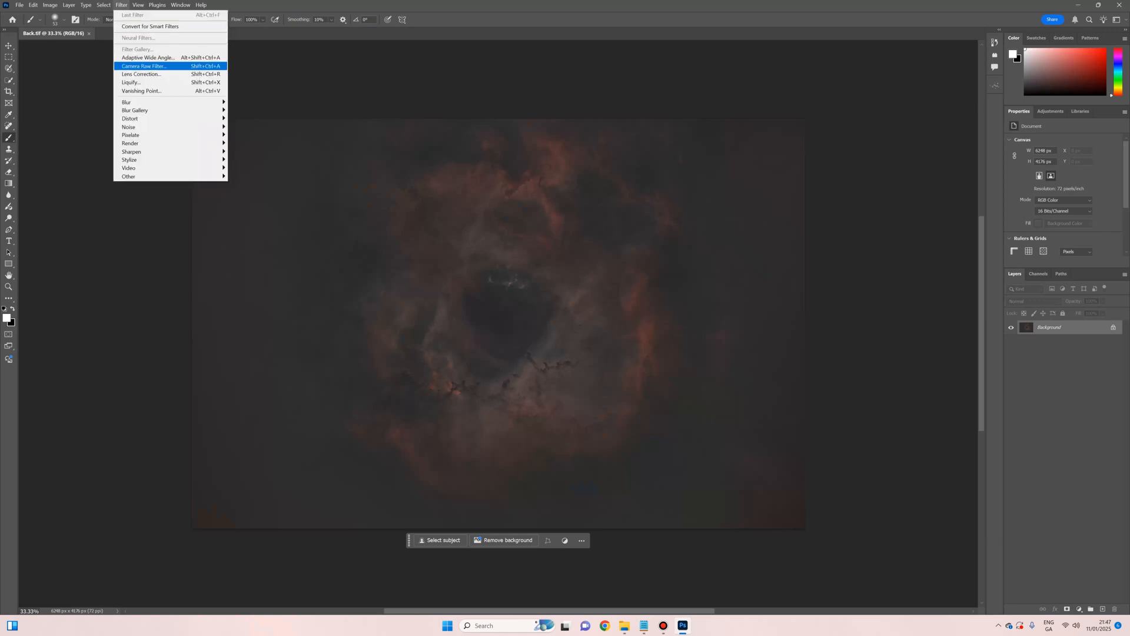
click(144, 66)
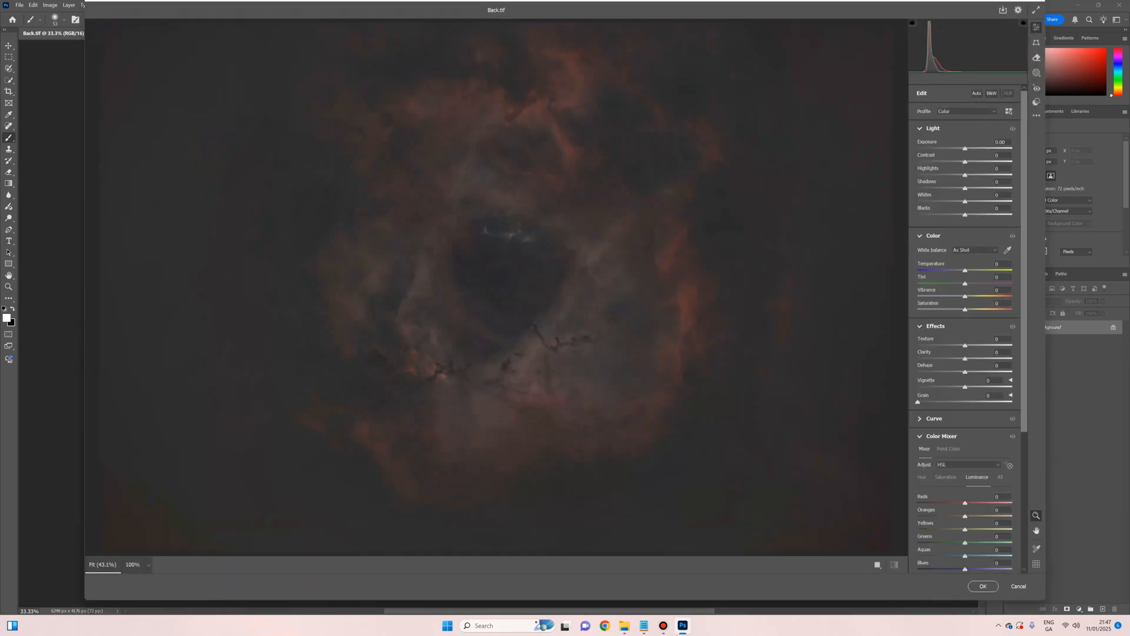
Step: Set Exposure +0.95, Highlights +33, Whites +24, Clarity +60 and raise Dehaze in Camera Raw
drag(964, 148, 981, 162)
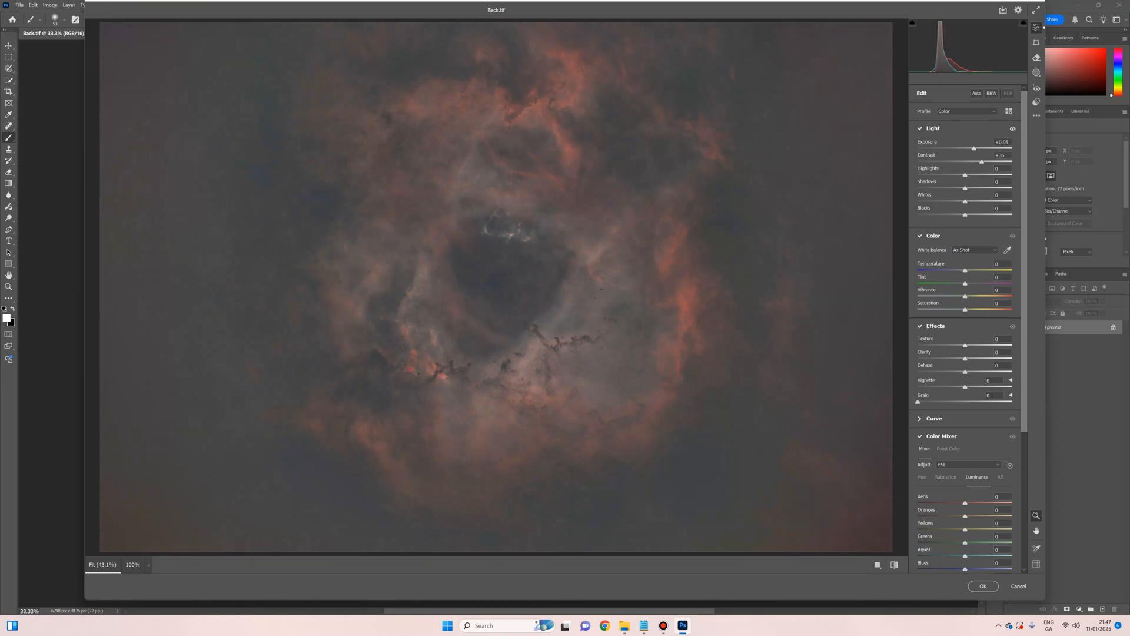
drag(970, 371, 983, 371)
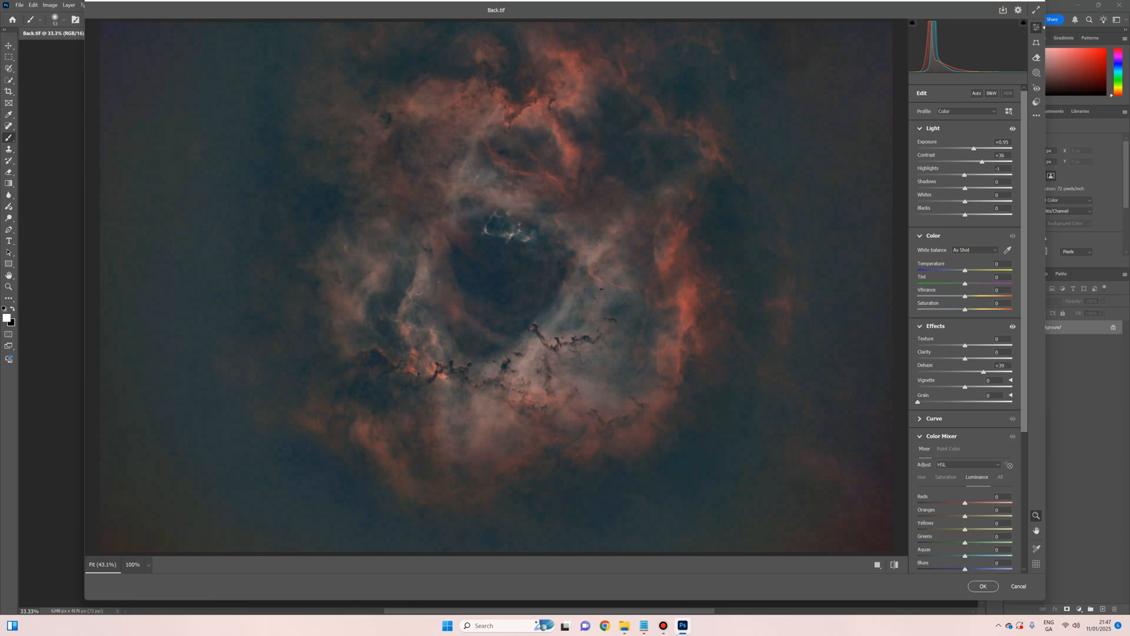
drag(964, 175, 987, 175)
drag(972, 201, 977, 201)
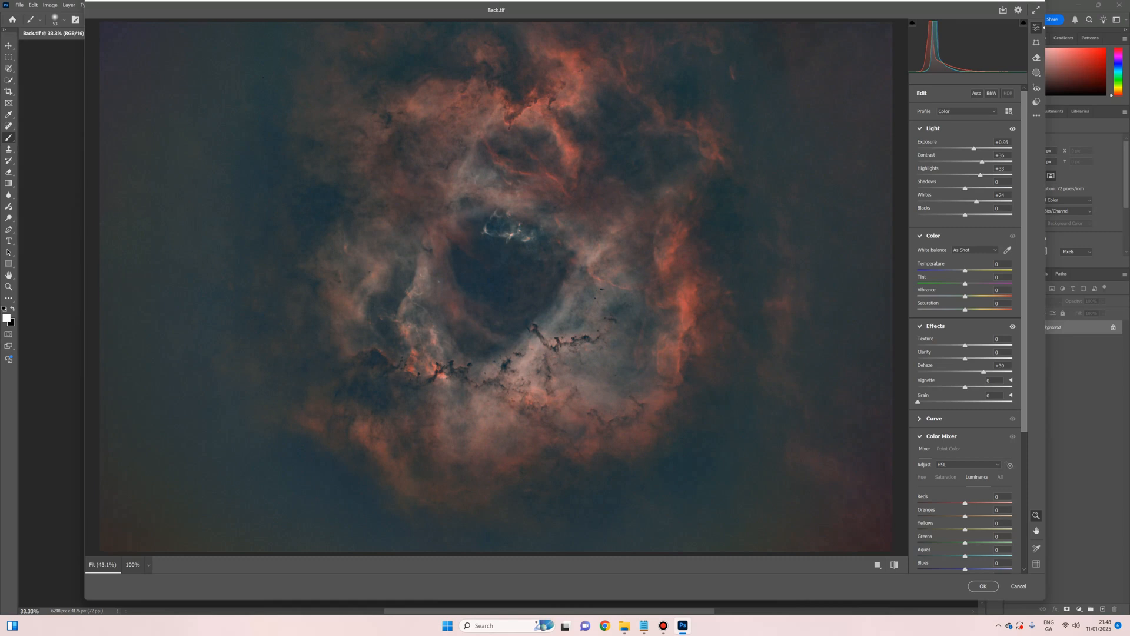
drag(967, 358, 988, 359)
Step: In the Color Mixer, brighten Reds luminance to +21, lower Reds saturation, and raise Oranges luminance to +43
scroll(965, 302, down, 3)
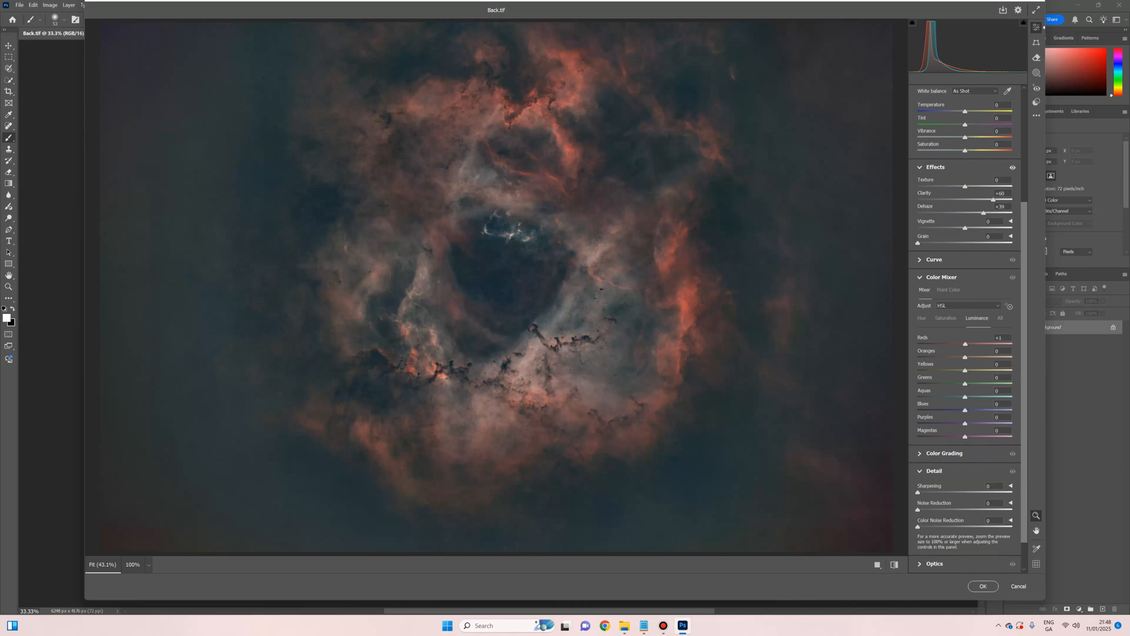
drag(965, 344, 978, 344)
click(945, 318)
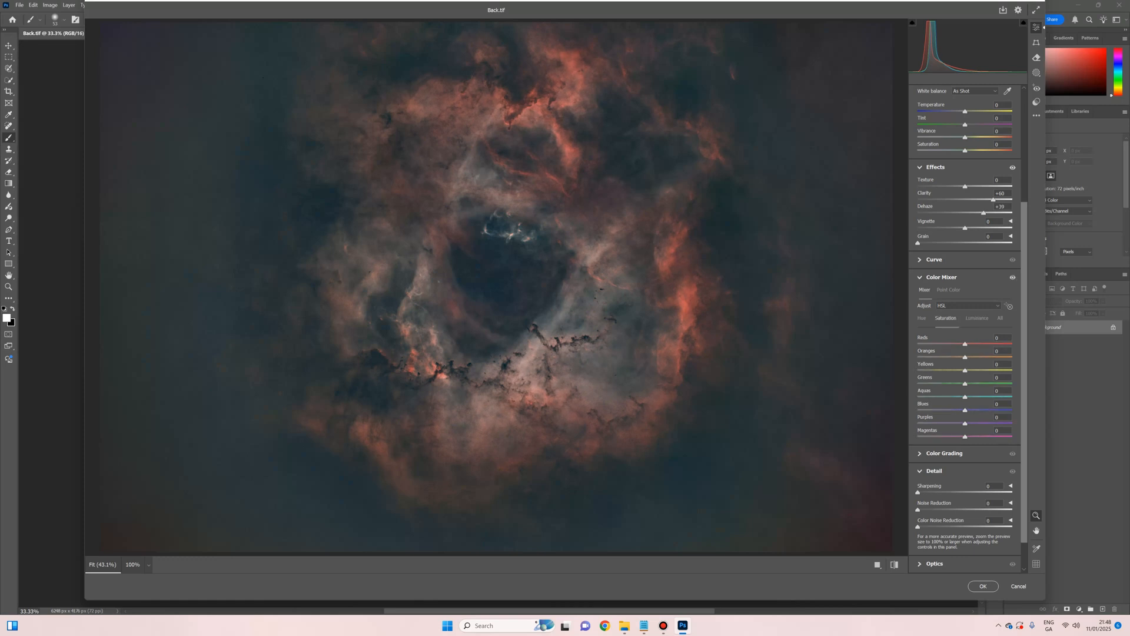
drag(991, 344, 968, 344)
click(977, 318)
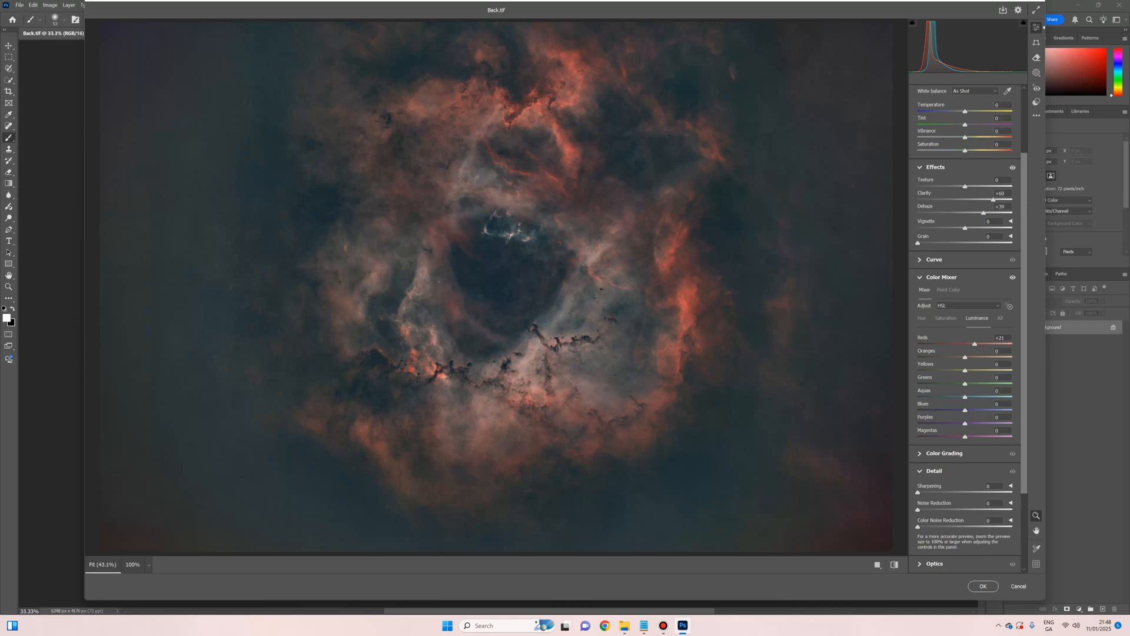
mouse_move(966, 356)
mouse_down()
mouse_move(1007, 356)
mouse_move(986, 357)
mouse_up()
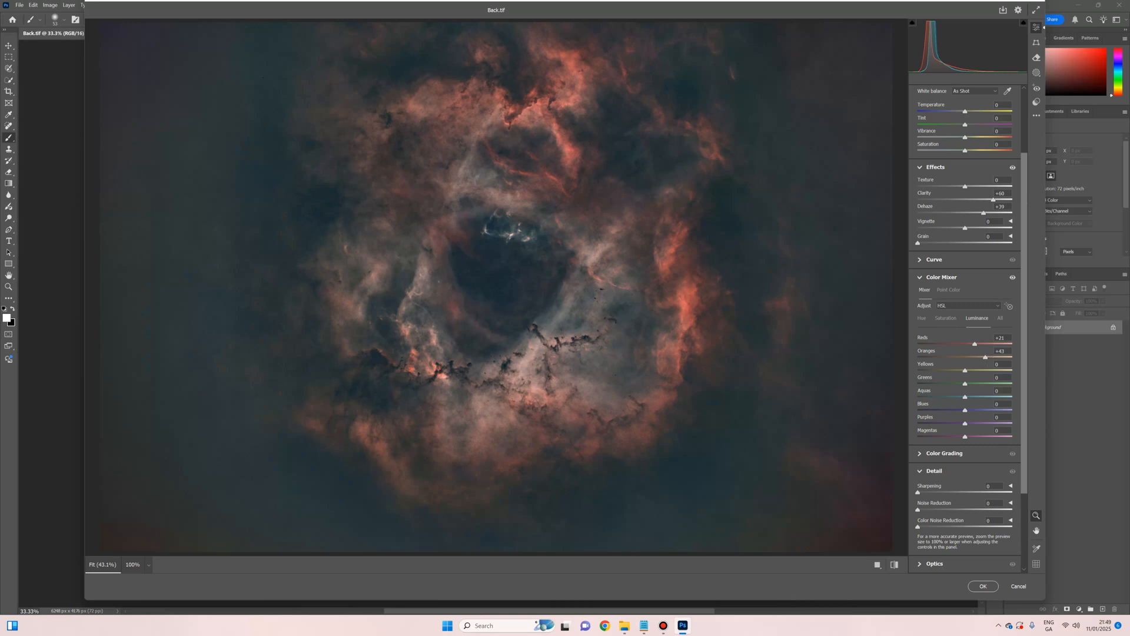
Step: Add slight noise reduction, nudge contrast up, deepen the blacks, and apply the Camera Raw edit
scroll(965, 324, down, 1)
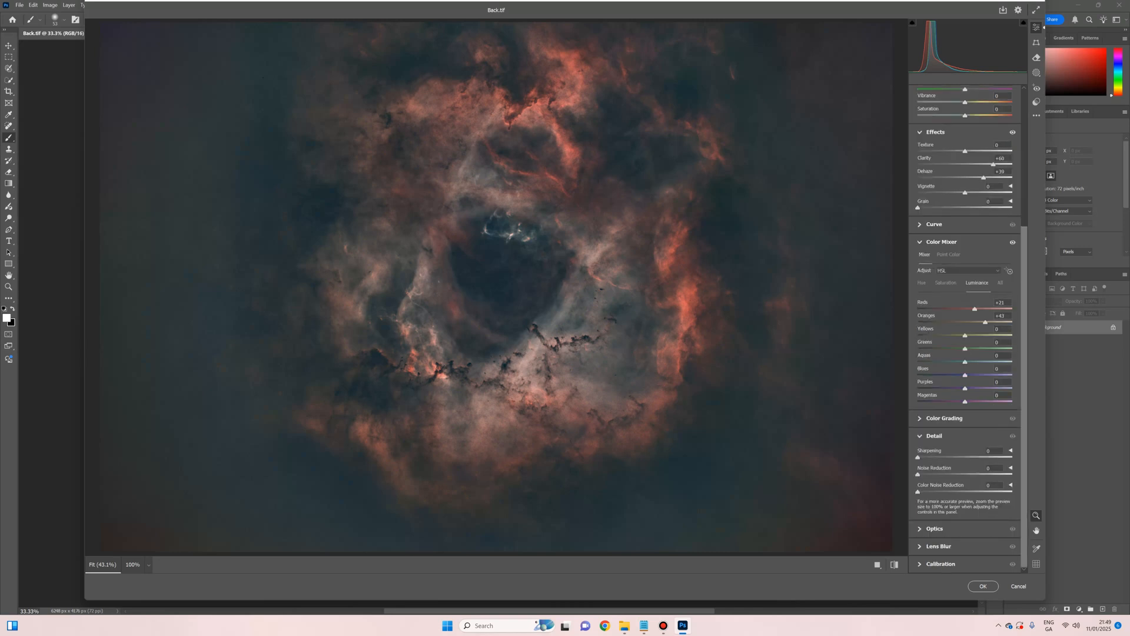
drag(929, 473, 934, 473)
scroll(965, 295, up, 5)
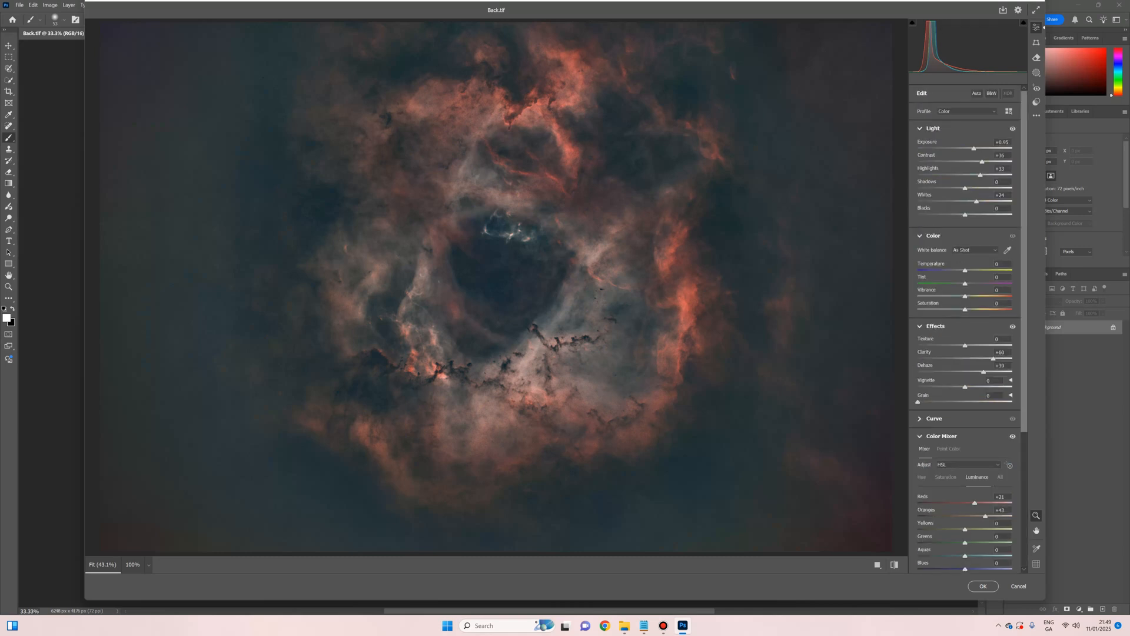
drag(982, 161, 983, 162)
drag(964, 215, 960, 215)
click(983, 586)
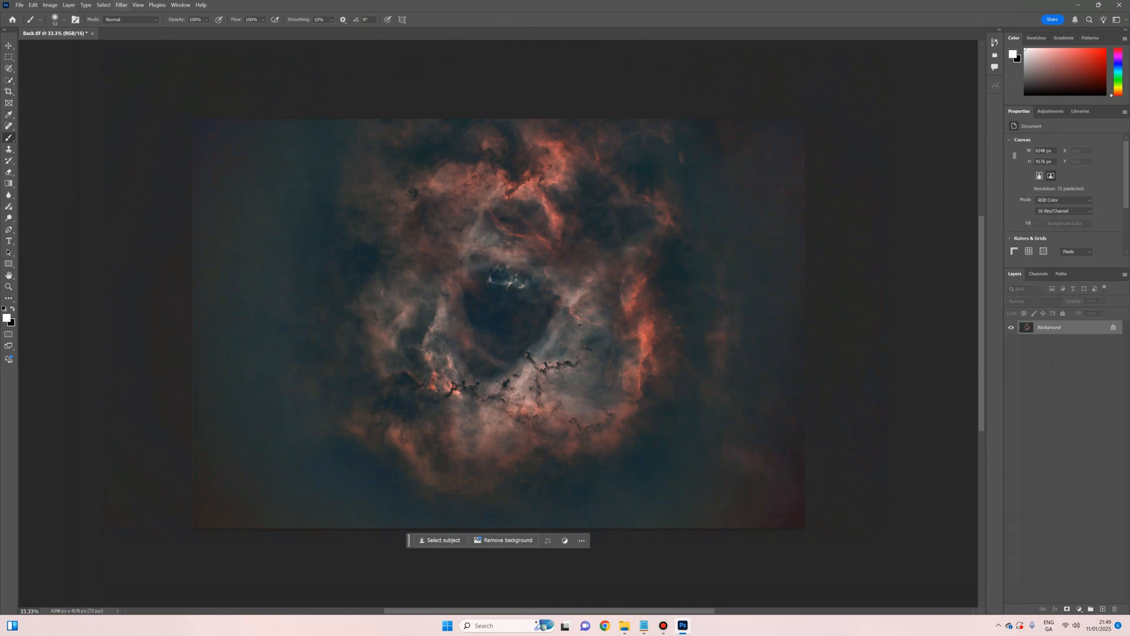
Step: Open Stars.tif, select and copy the whole star field, then return to Back.tif
click(20, 6)
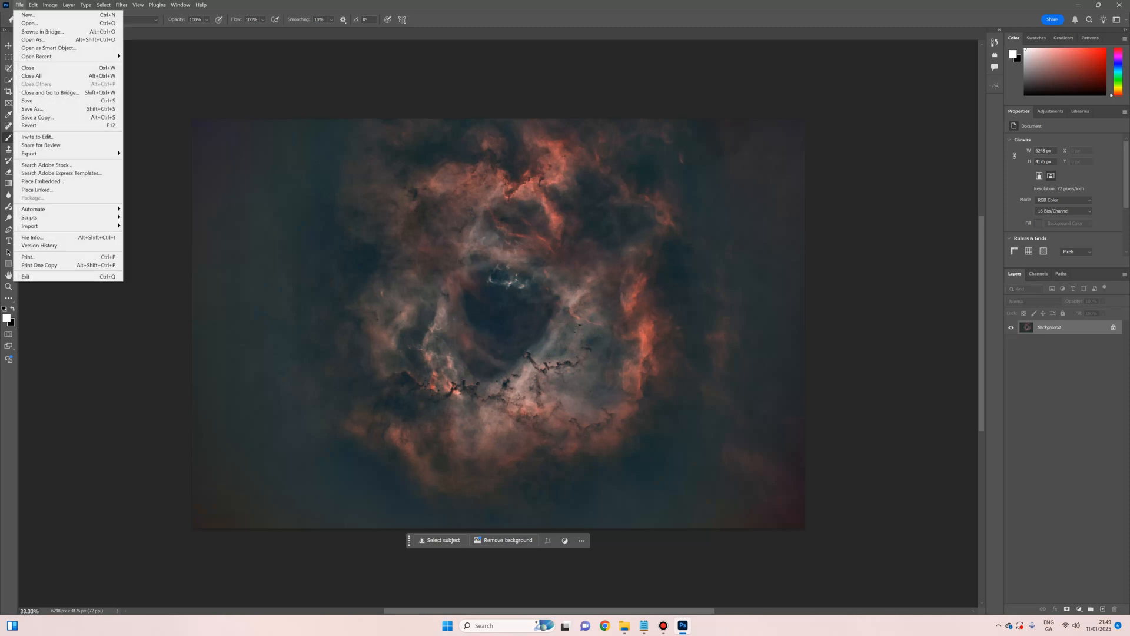
click(26, 23)
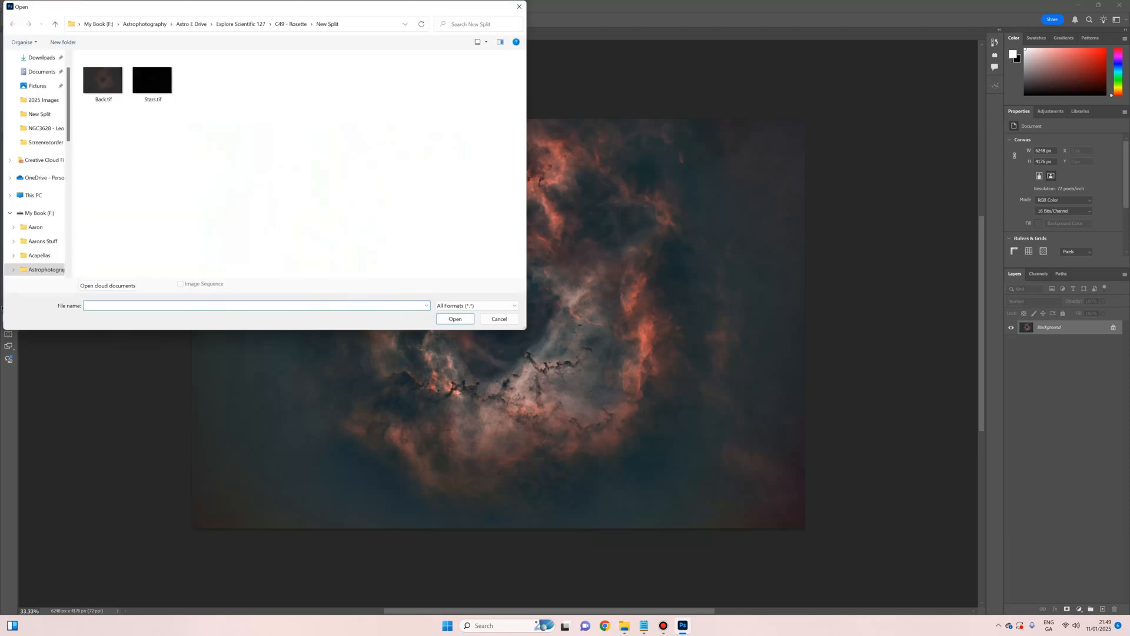
click(152, 83)
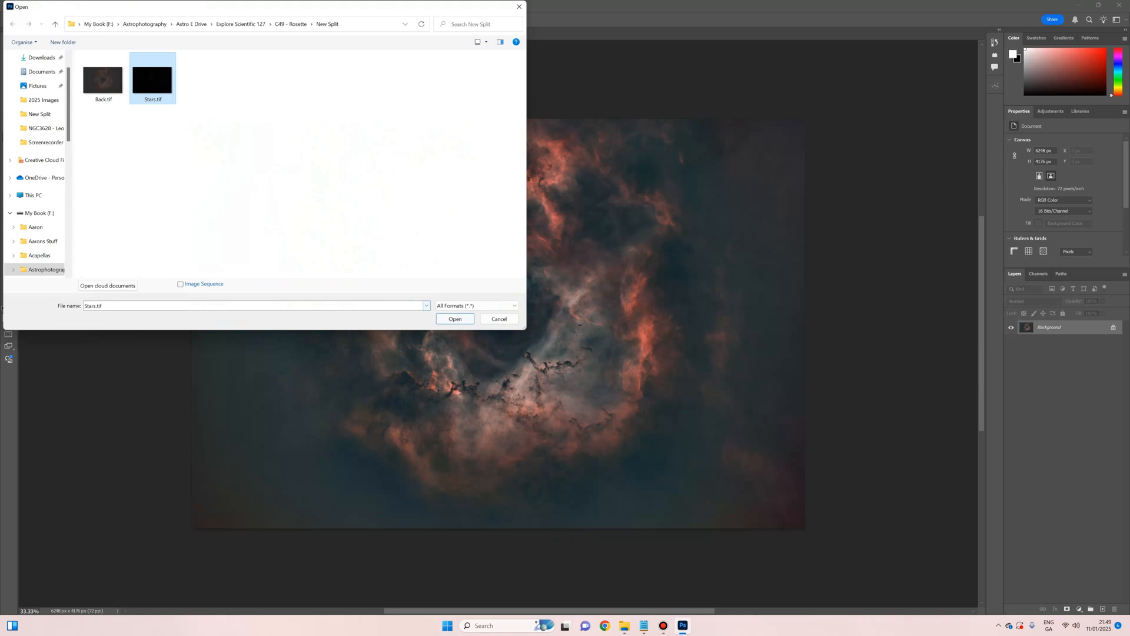
click(455, 319)
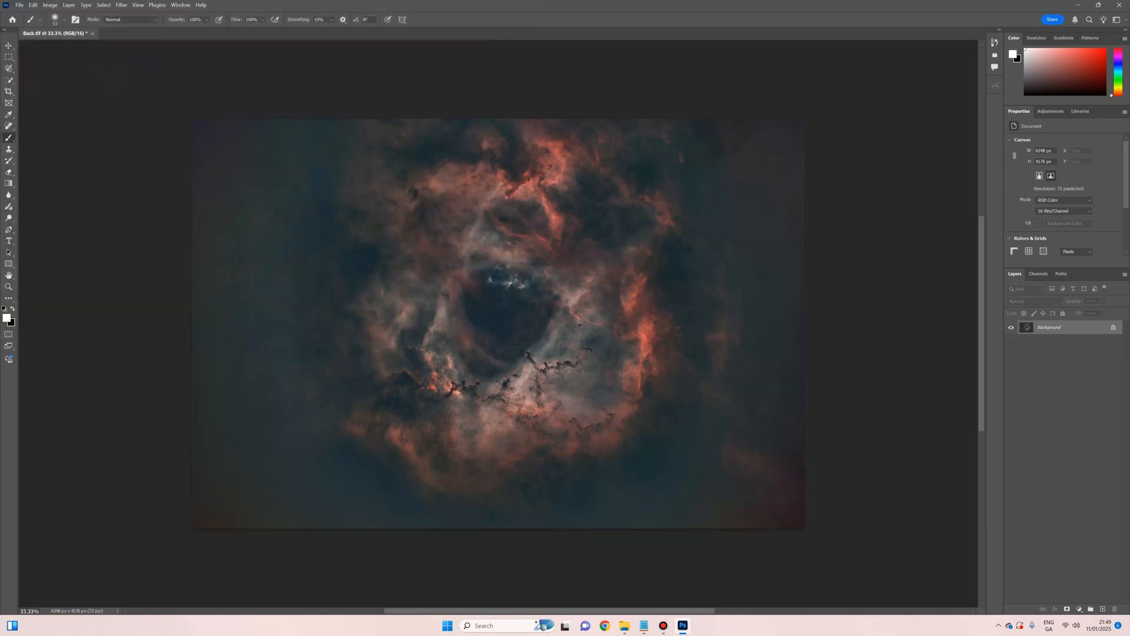
key(ctrl+a)
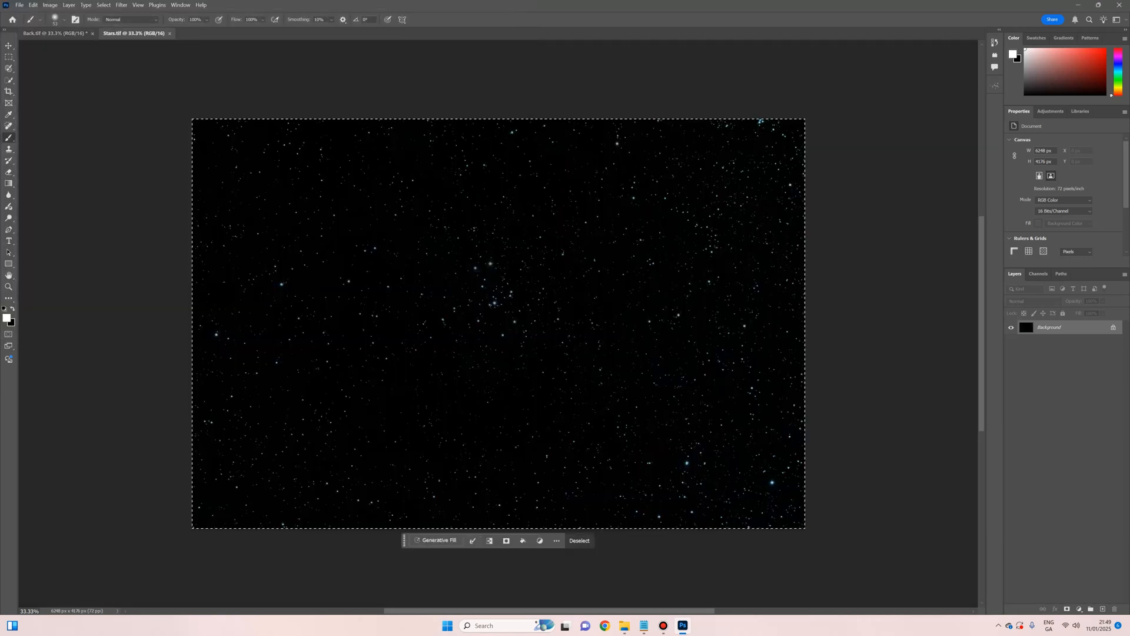
key(ctrl+Tab)
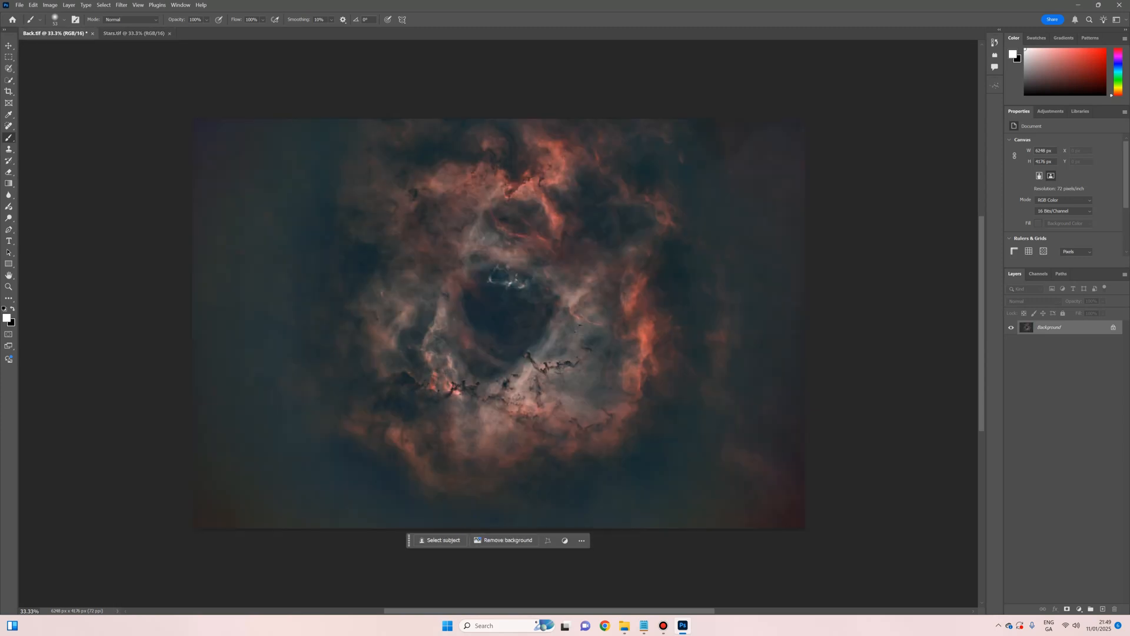
Step: Paste the stars as Layer 1 with Linear Dodge (Add) blending, then select the Background layer
key(ctrl+v)
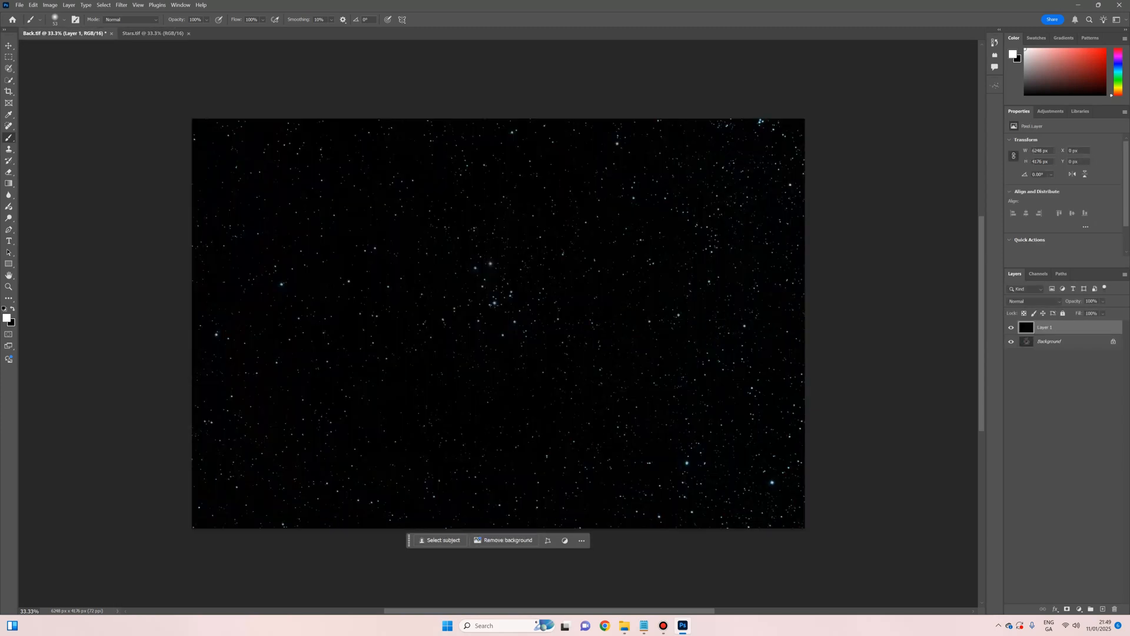
click(1034, 301)
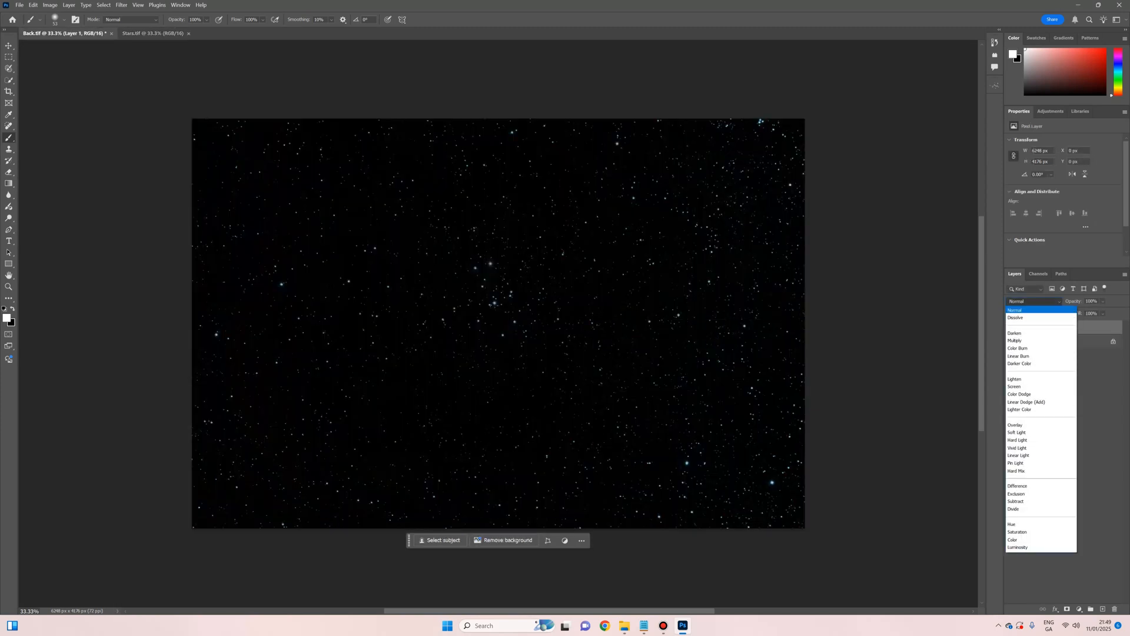
click(1015, 386)
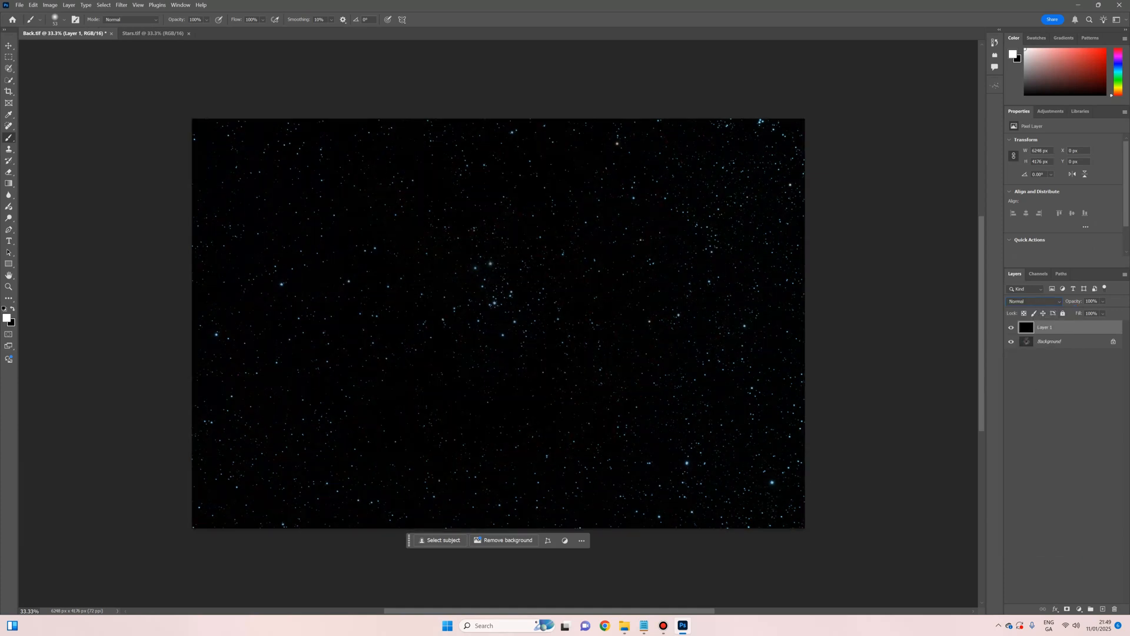
click(1034, 301)
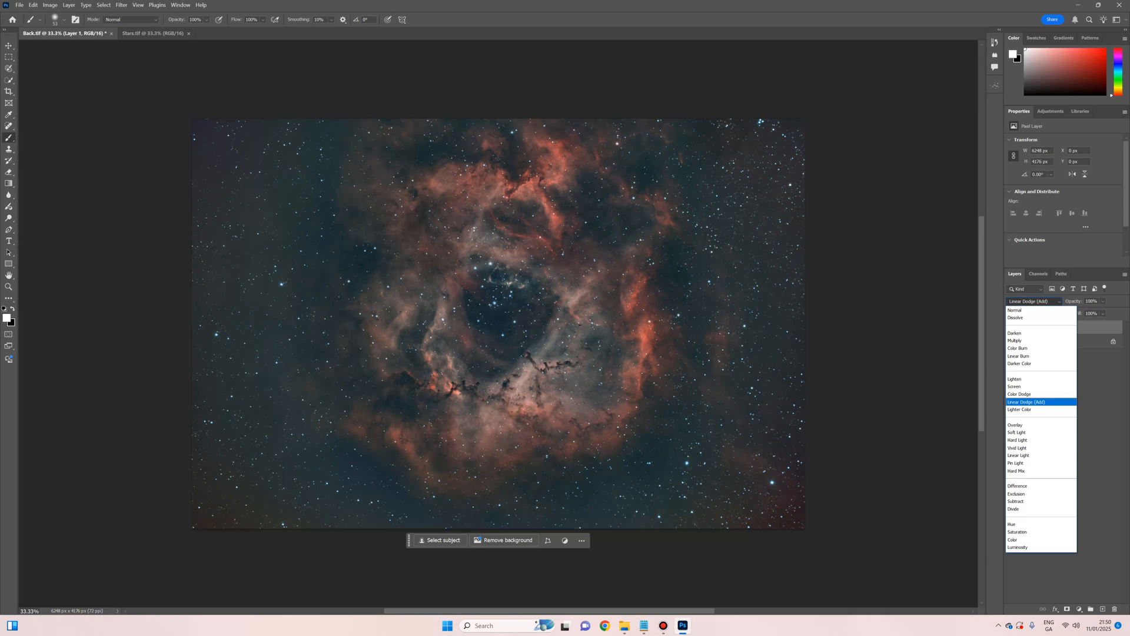
click(1026, 402)
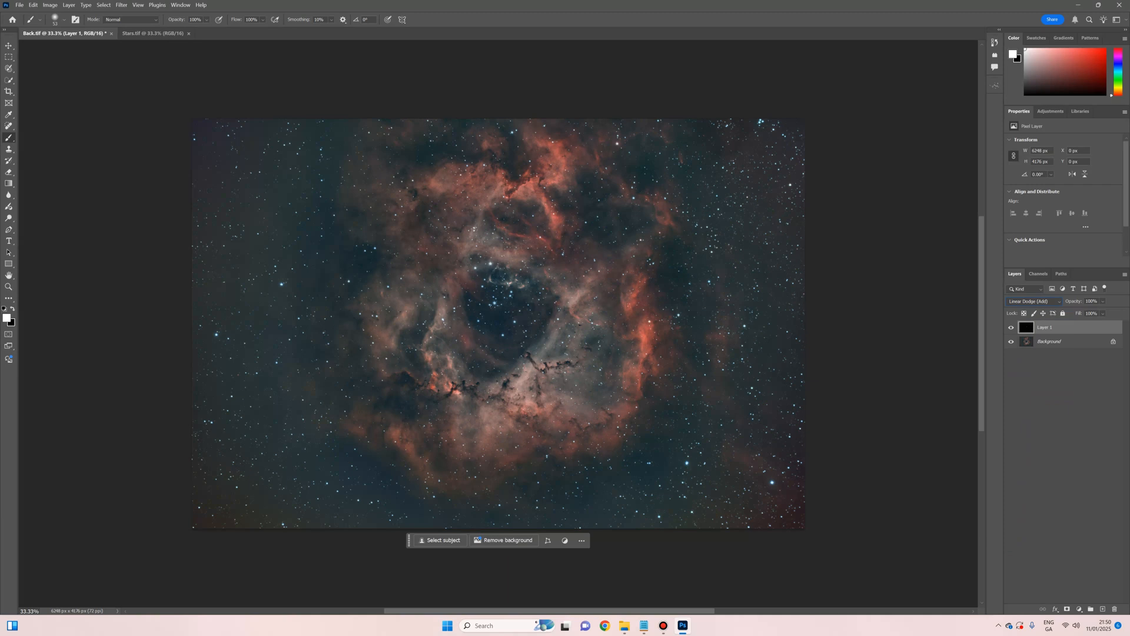
click(1050, 341)
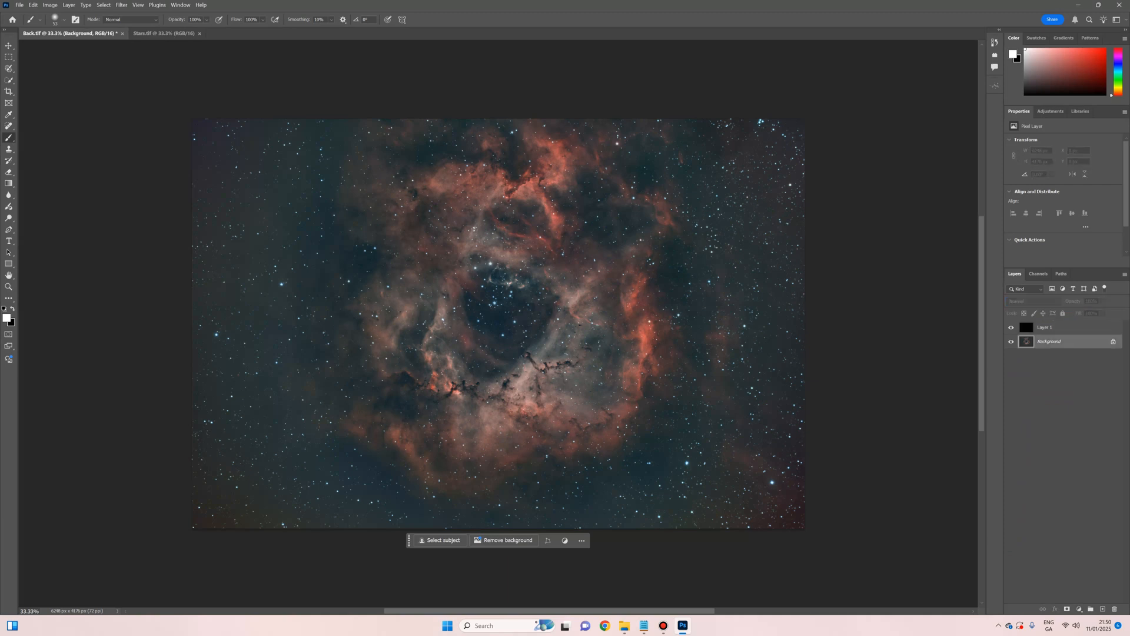
Step: Set Brightness/Contrast brightness to -12 on the nebula, then Merge Visible into one Background layer
click(50, 5)
mouse_move(88, 26)
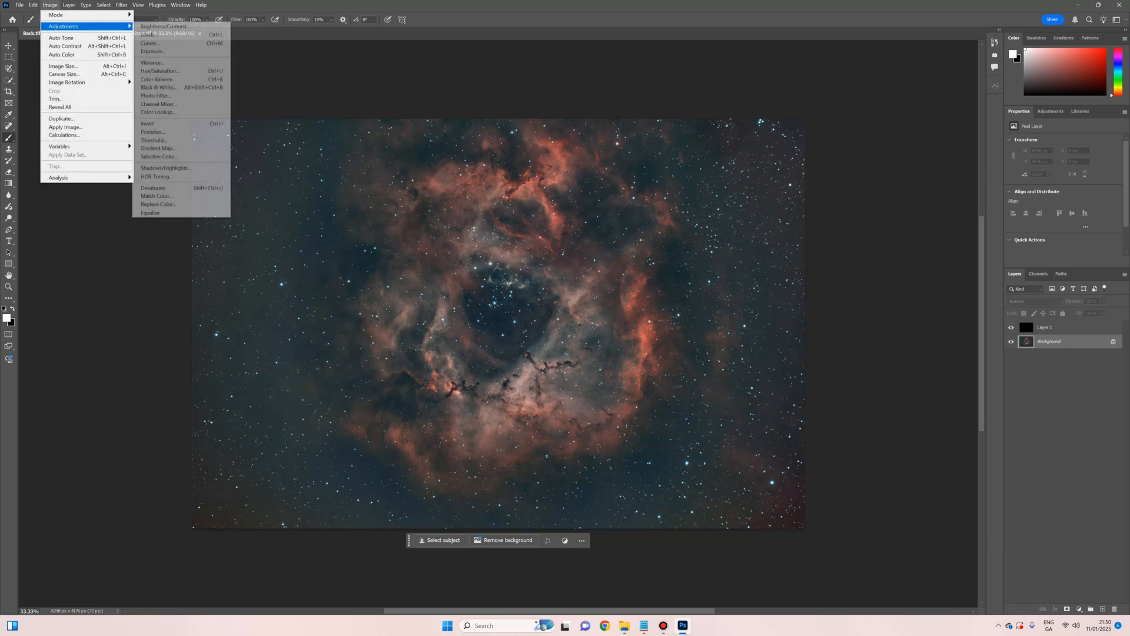
click(168, 26)
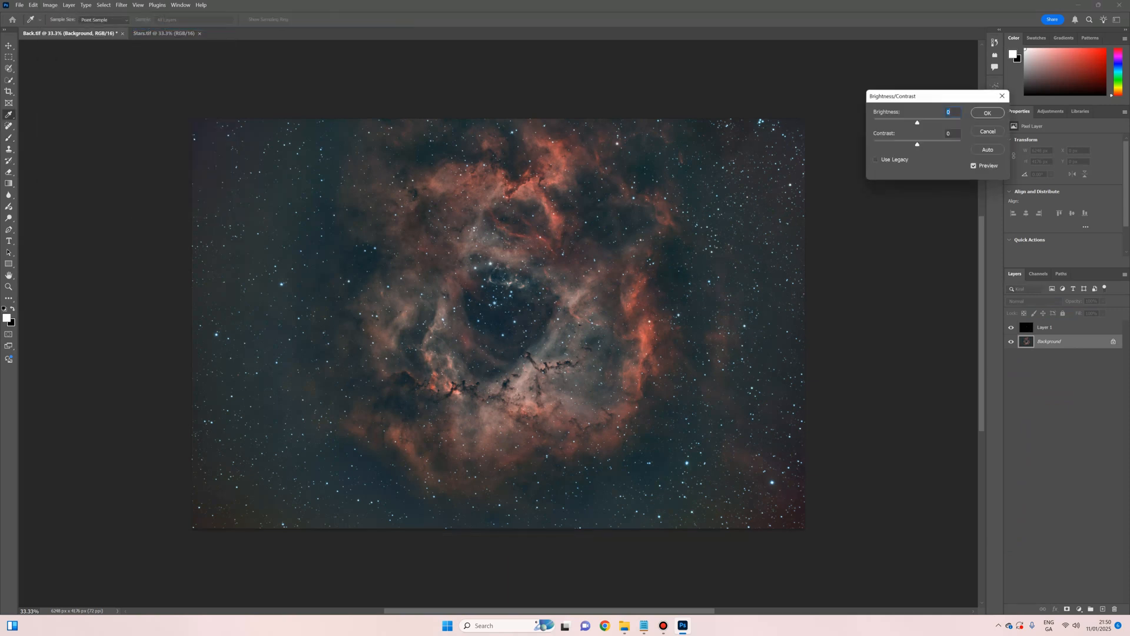
drag(916, 123, 911, 122)
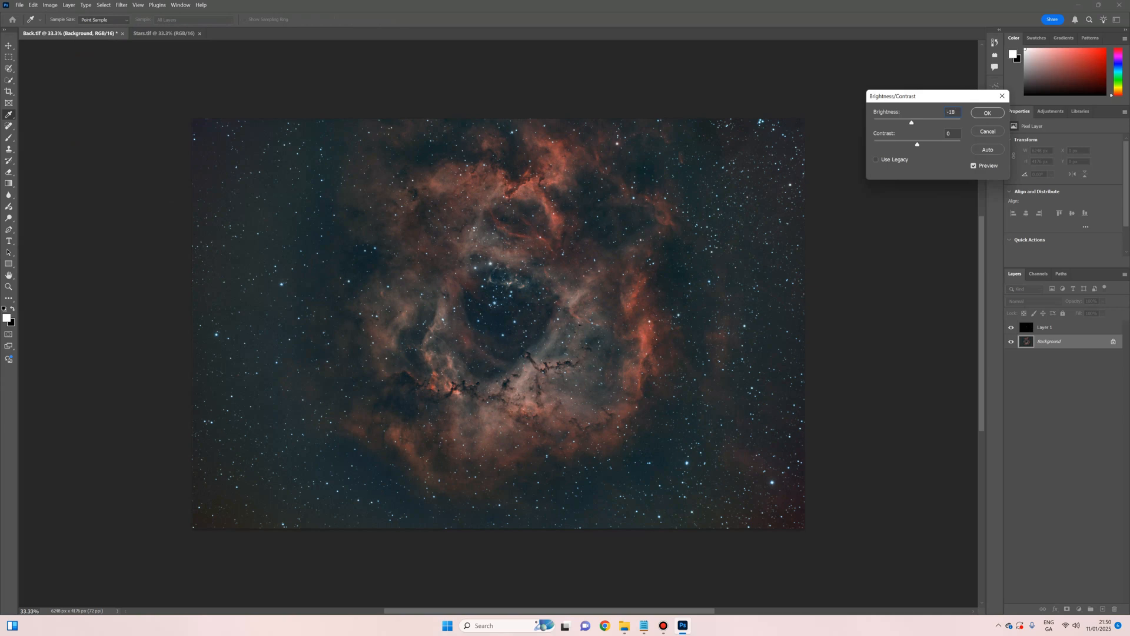
drag(912, 123, 915, 123)
text(-12)
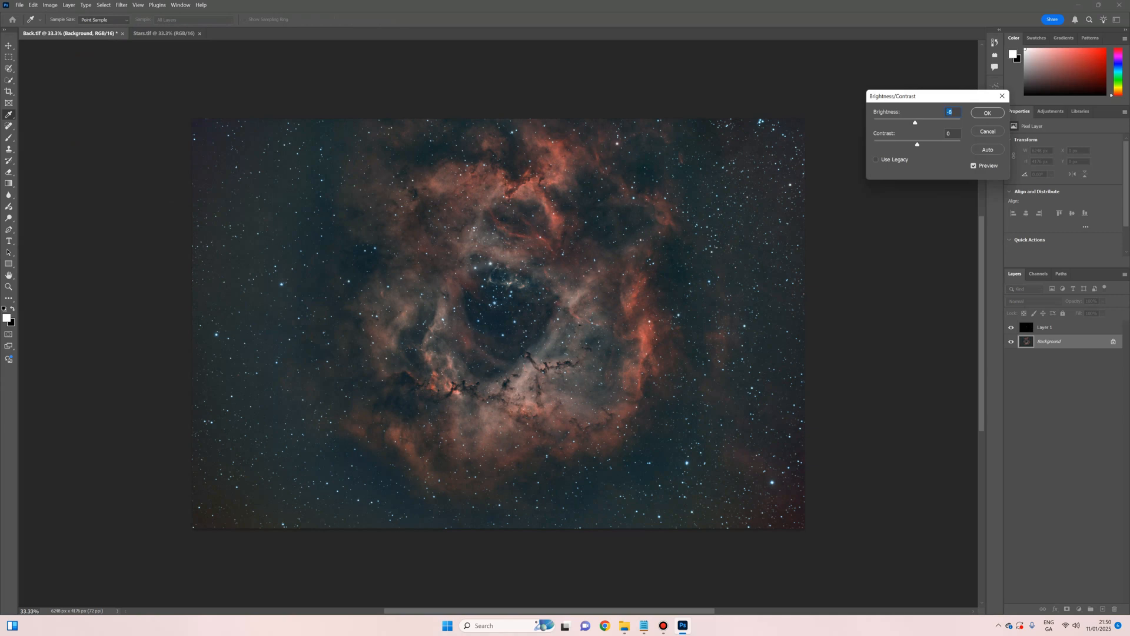
key(Return)
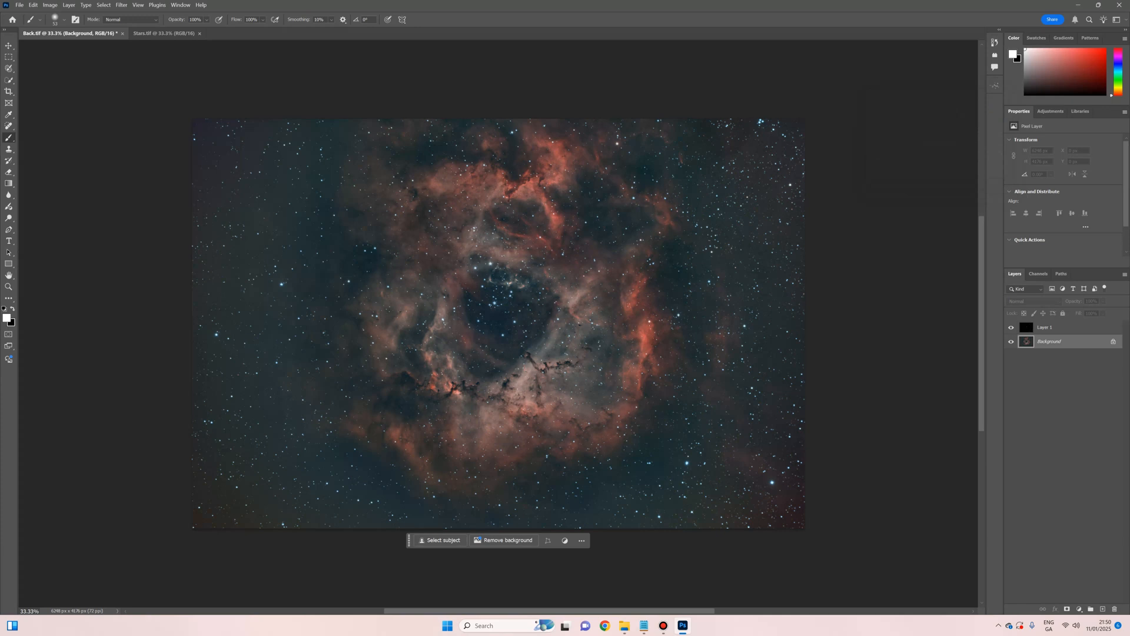
click(69, 5)
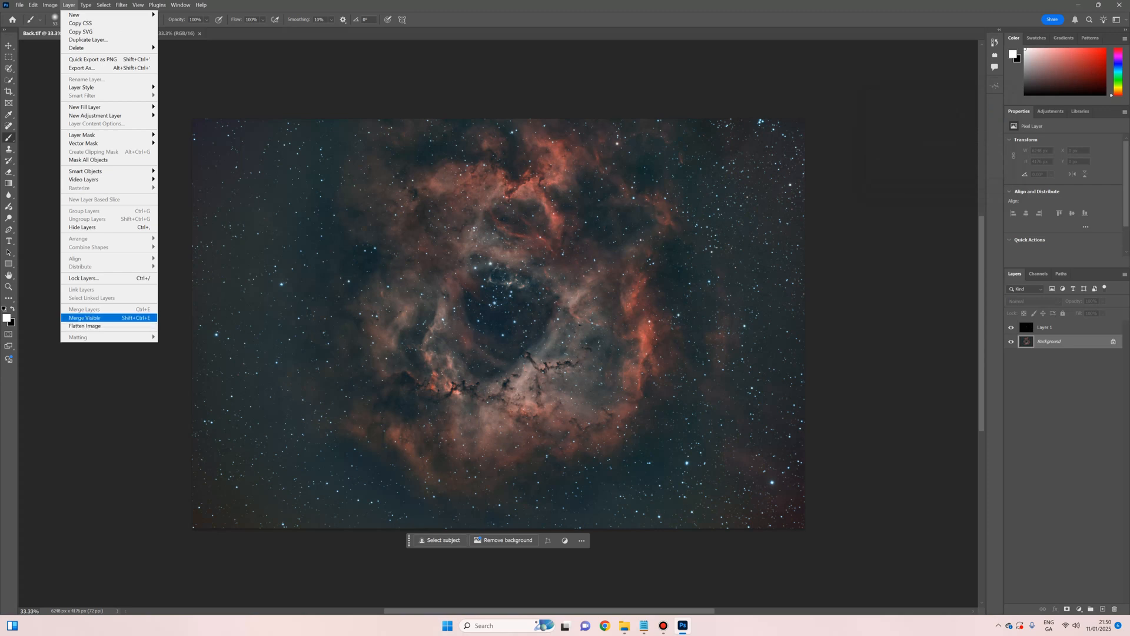
click(88, 318)
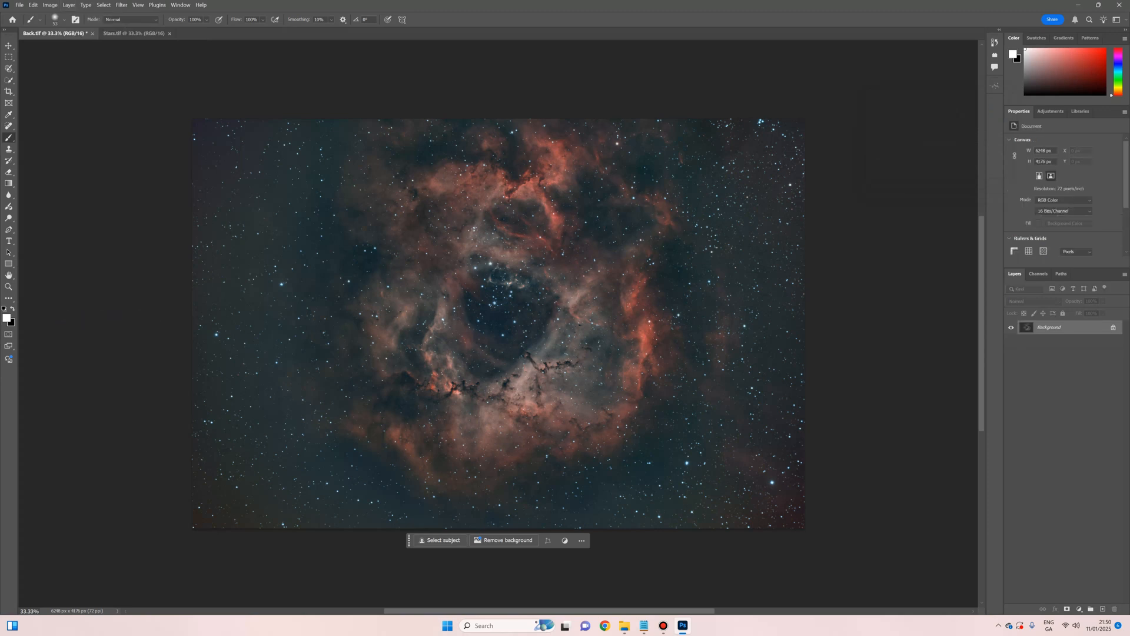